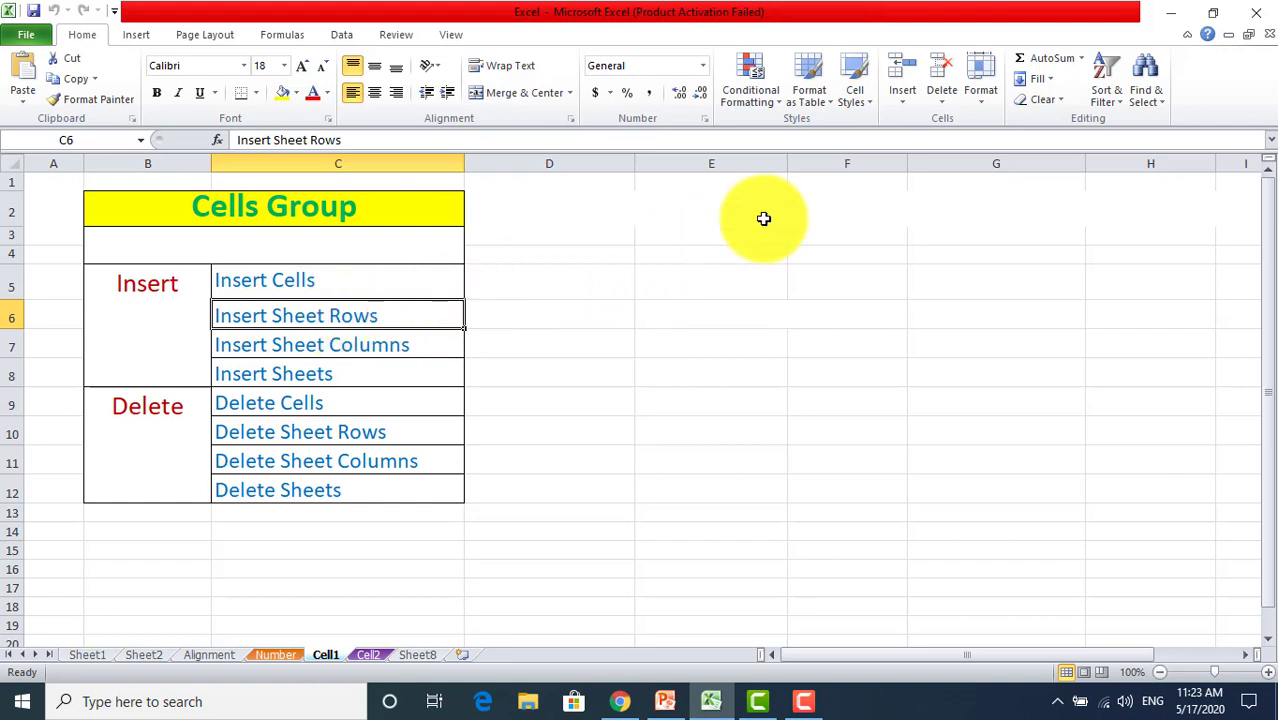
- Insert a blank cell at C6 above Insert Sheet Rows, shifting the existing cells down
{"action": "left_click", "coordinate": [906, 103]}
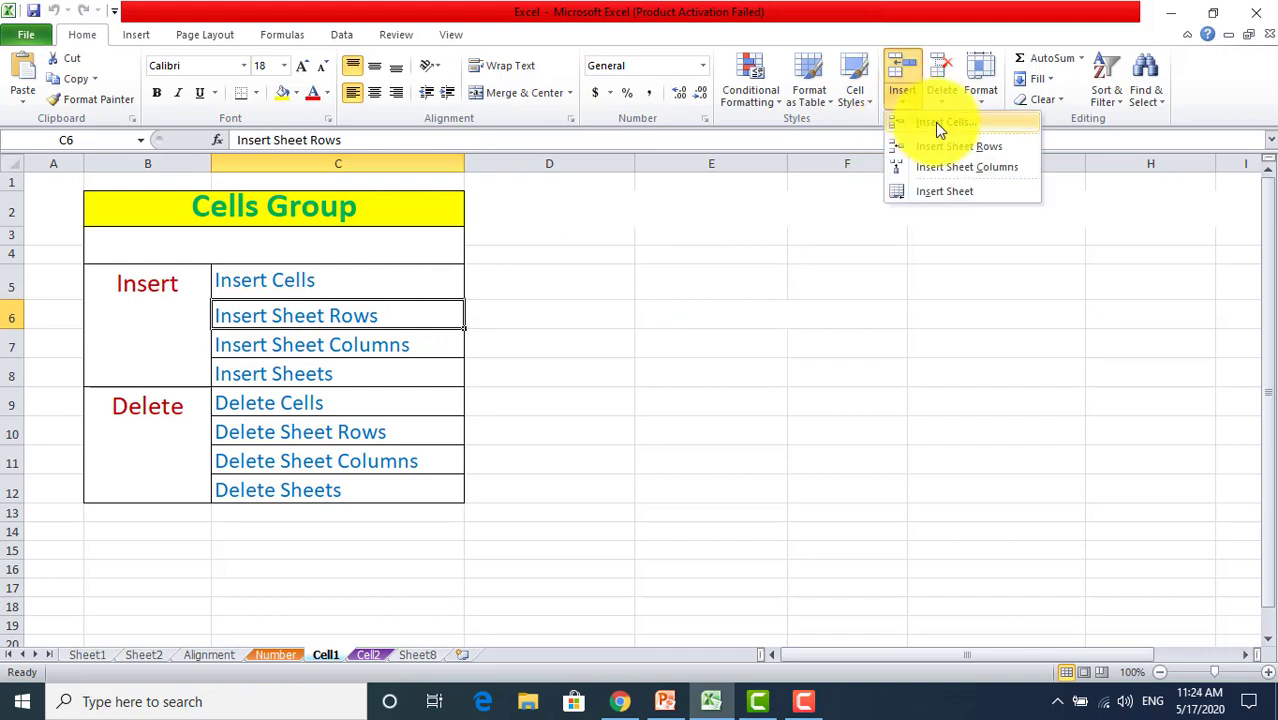
{"action": "left_click", "coordinate": [938, 124]}
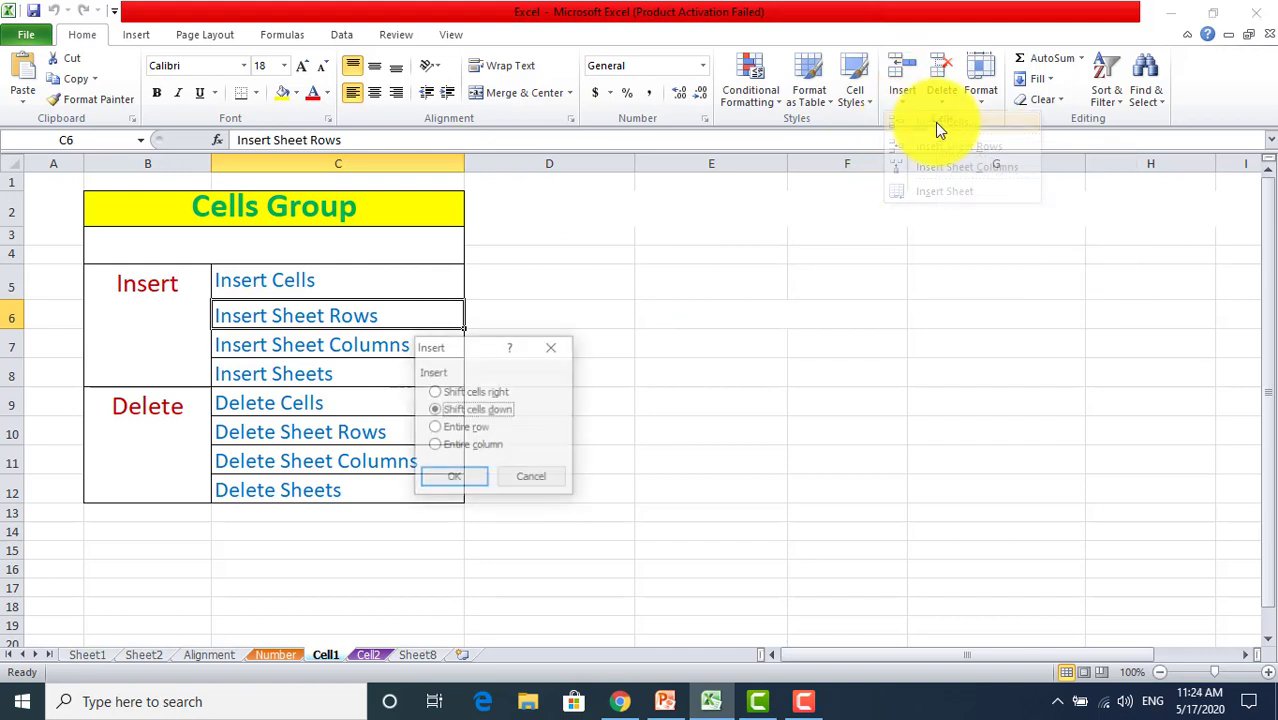
{"action": "left_click_drag", "start_coordinate": [476, 345], "coordinate": [570, 272]}
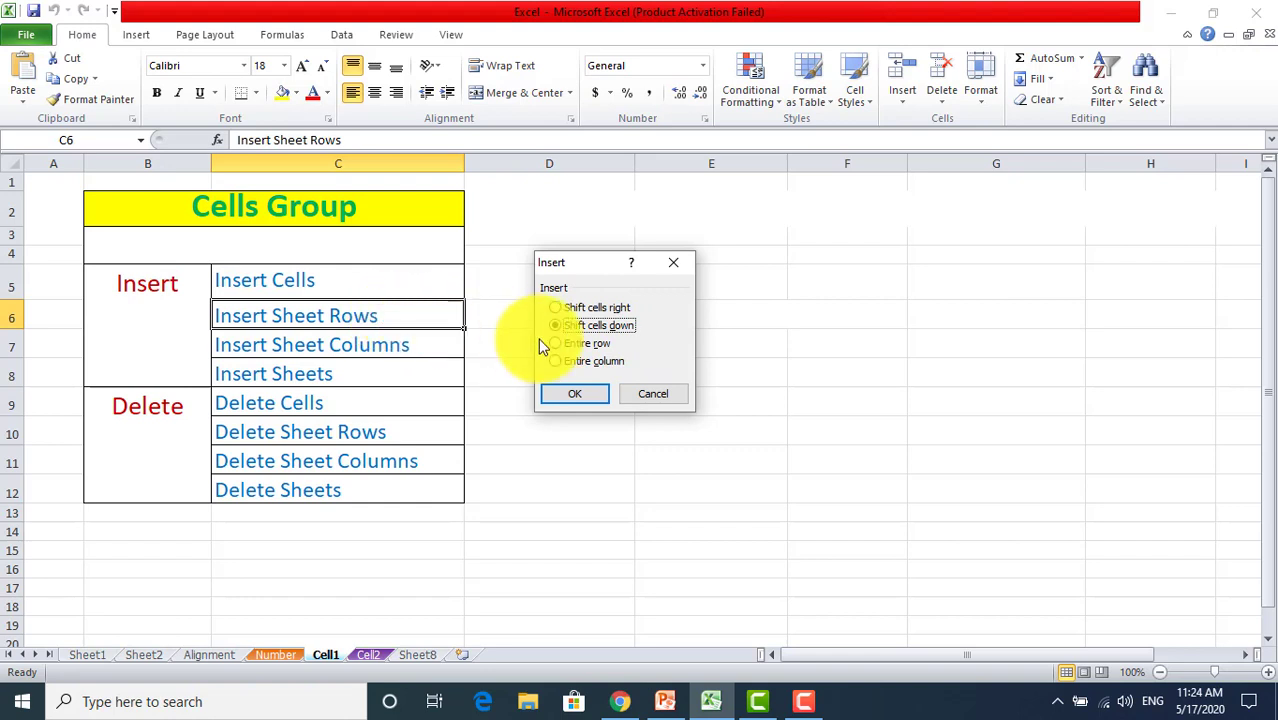
{"action": "left_click", "coordinate": [611, 364]}
{"action": "left_click", "coordinate": [595, 326]}
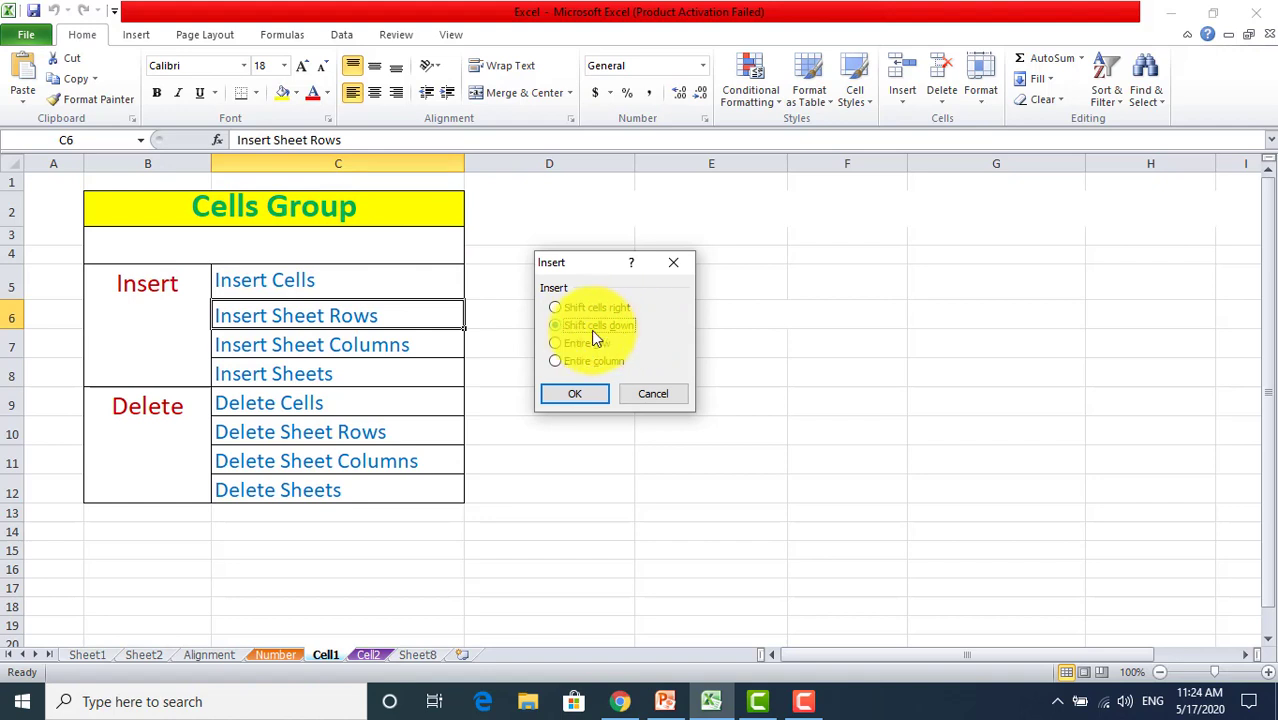
{"action": "left_click", "coordinate": [572, 394]}
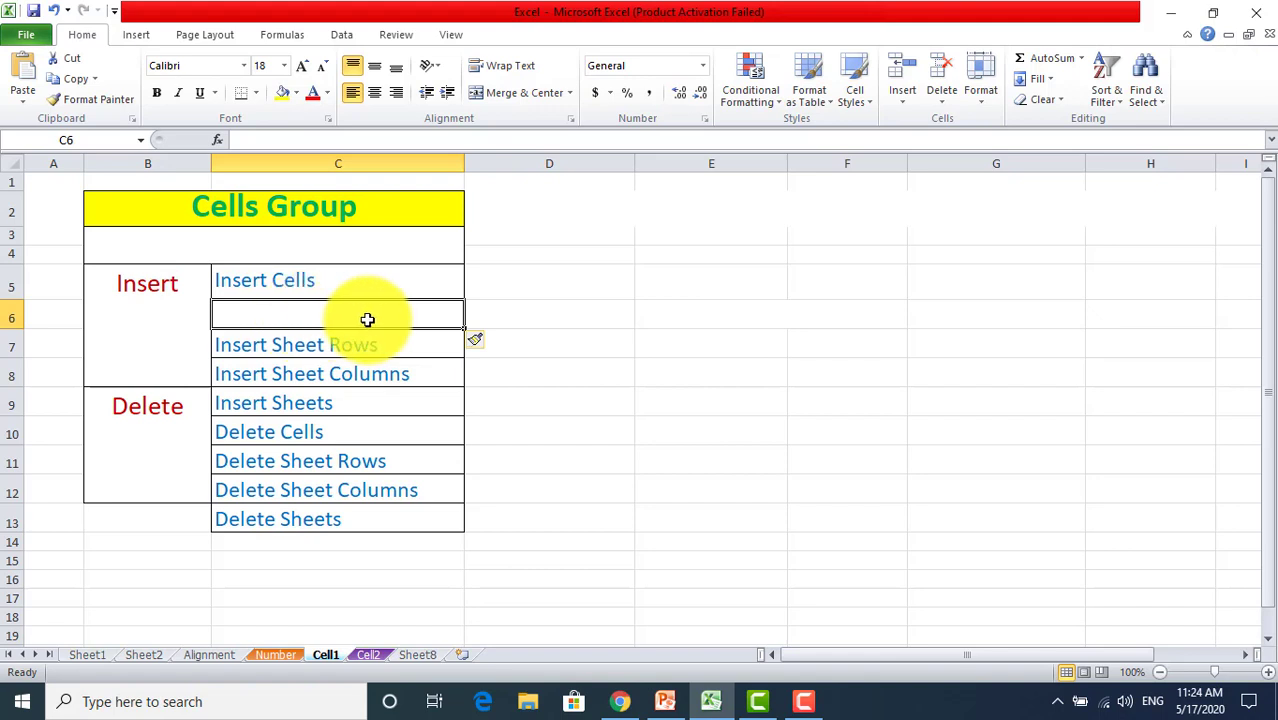
- Insert a blank sheet row above the Insert Sheet Rows entry in row 7
{"action": "left_click", "coordinate": [306, 281]}
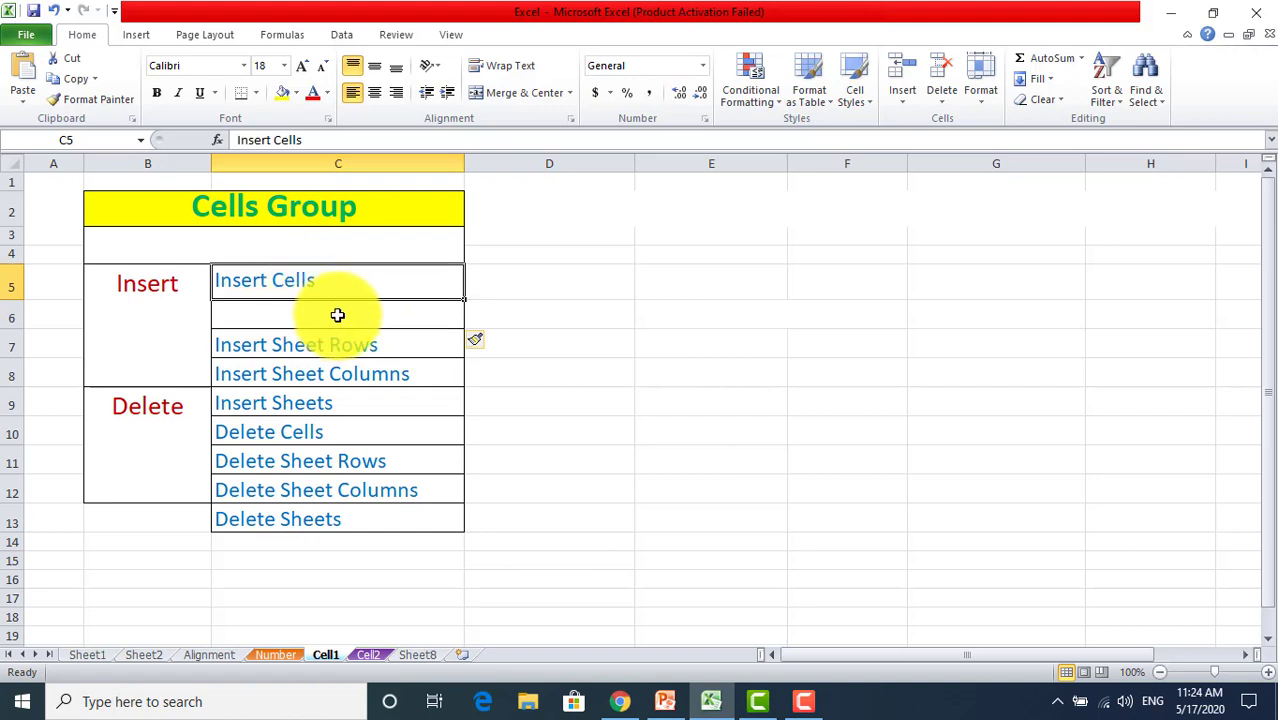
{"action": "left_click", "coordinate": [337, 314]}
{"action": "left_click", "coordinate": [339, 346]}
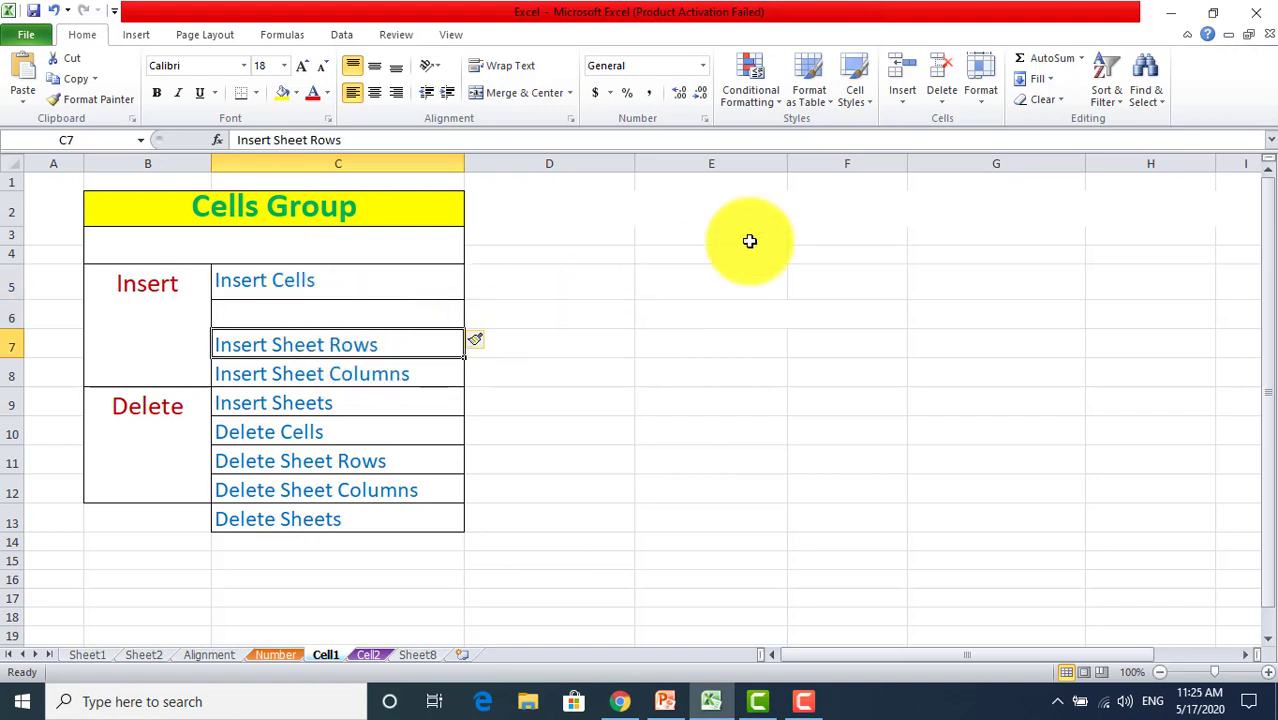
{"action": "left_click", "coordinate": [905, 103]}
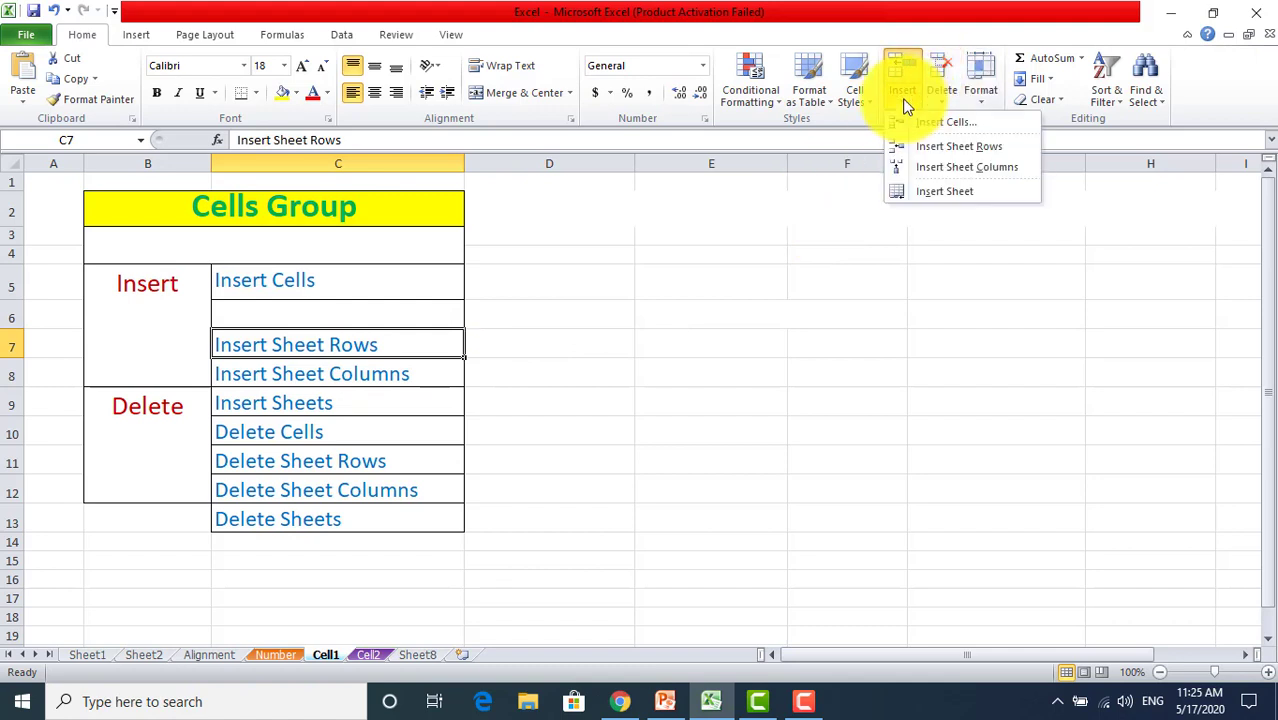
{"action": "left_click", "coordinate": [960, 150]}
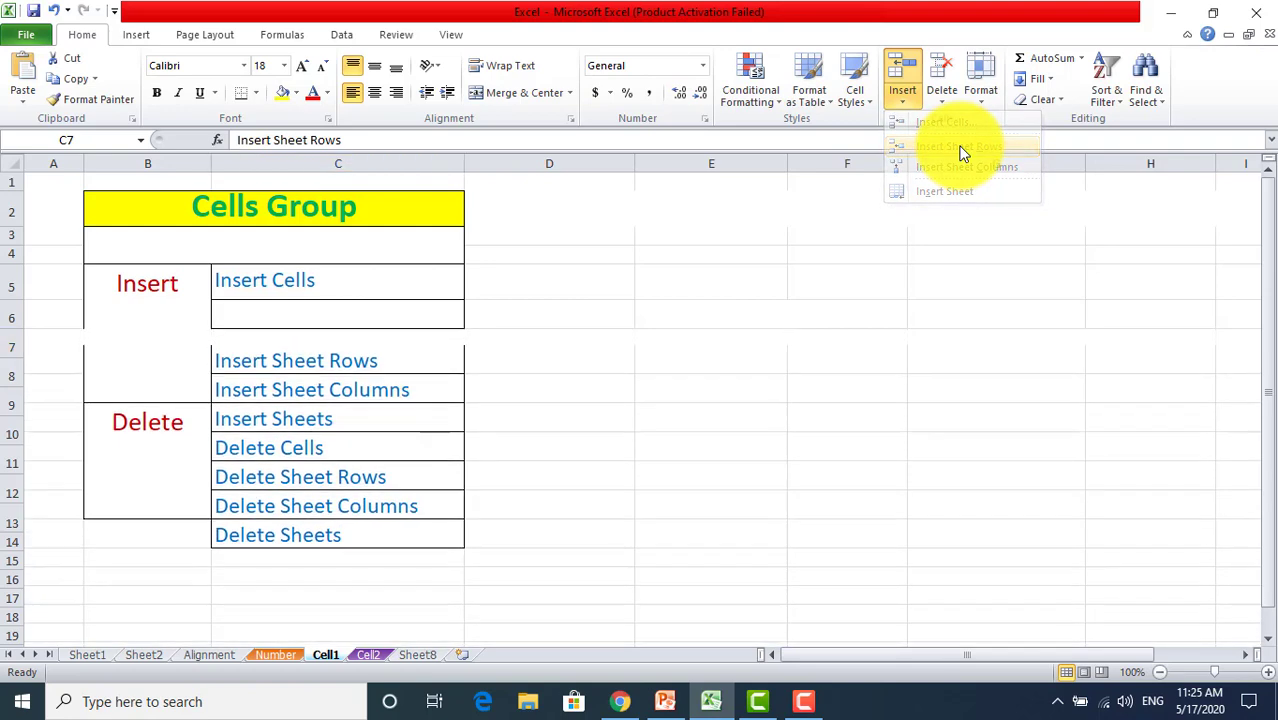
{"action": "left_click", "coordinate": [10, 342]}
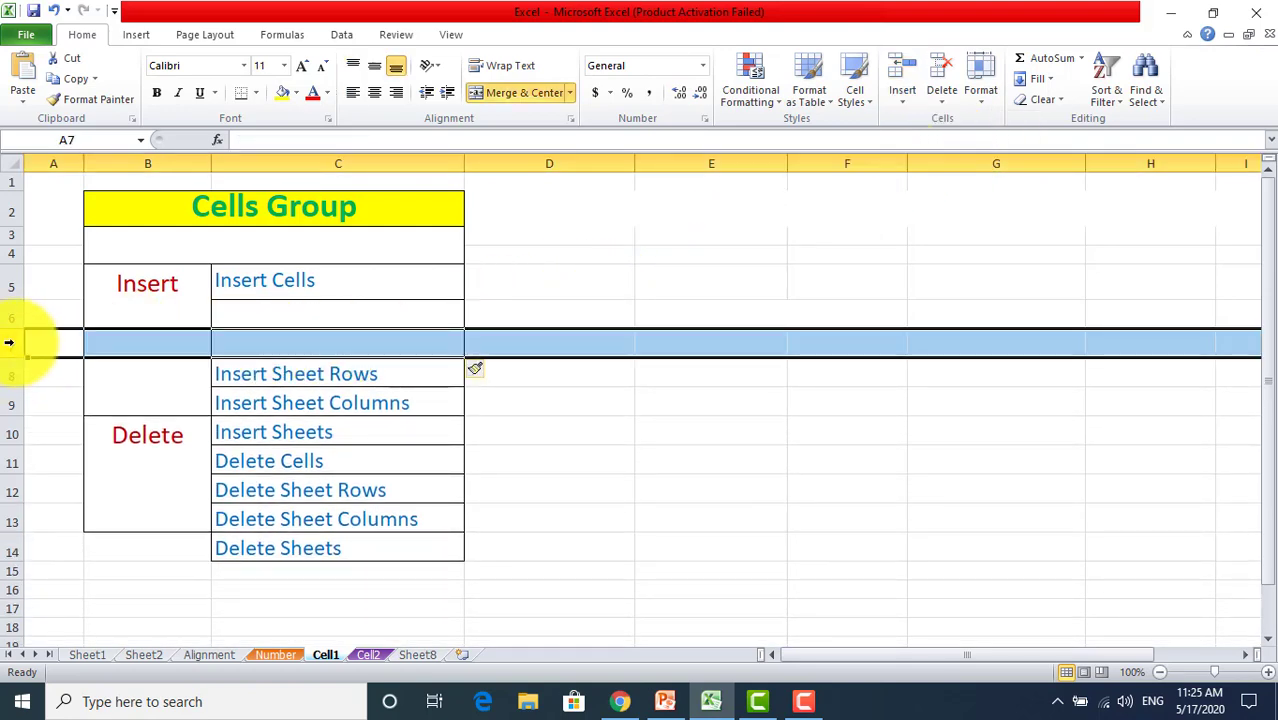
{"action": "left_click", "coordinate": [350, 342]}
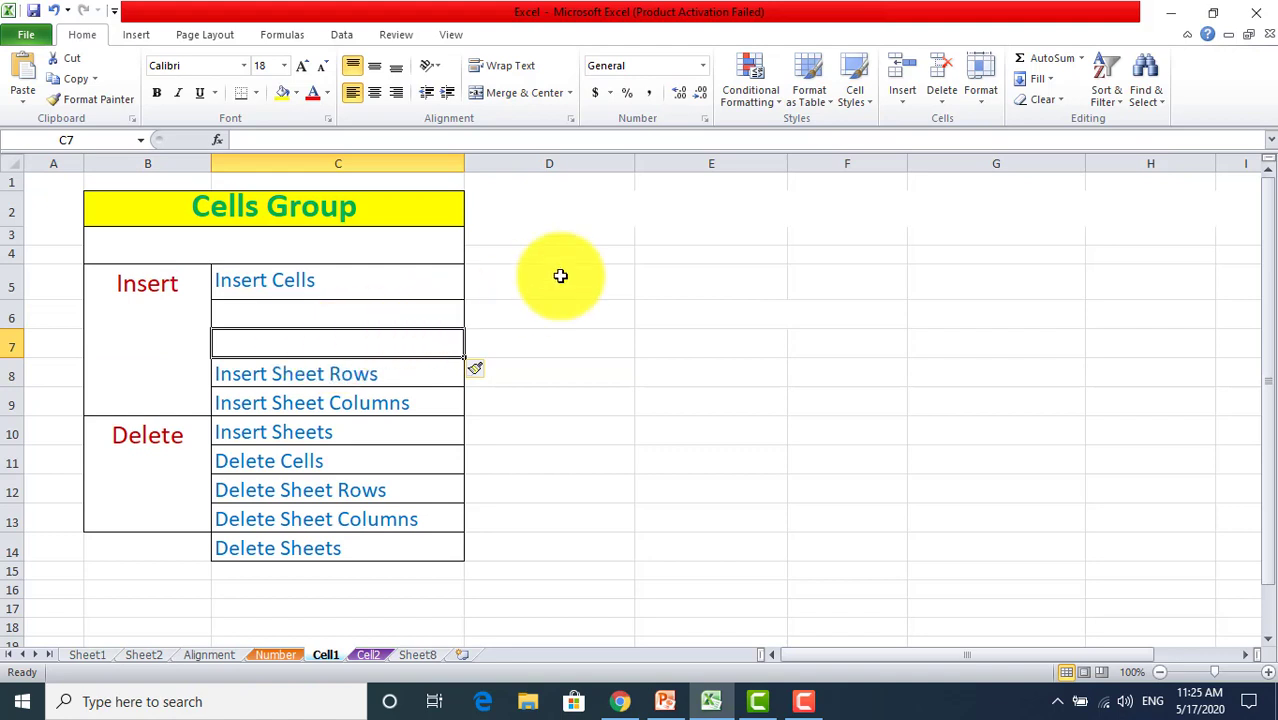
- Insert a blank sheet column before column C, starting from the Insert Sheet Columns cell
{"action": "left_click", "coordinate": [361, 409]}
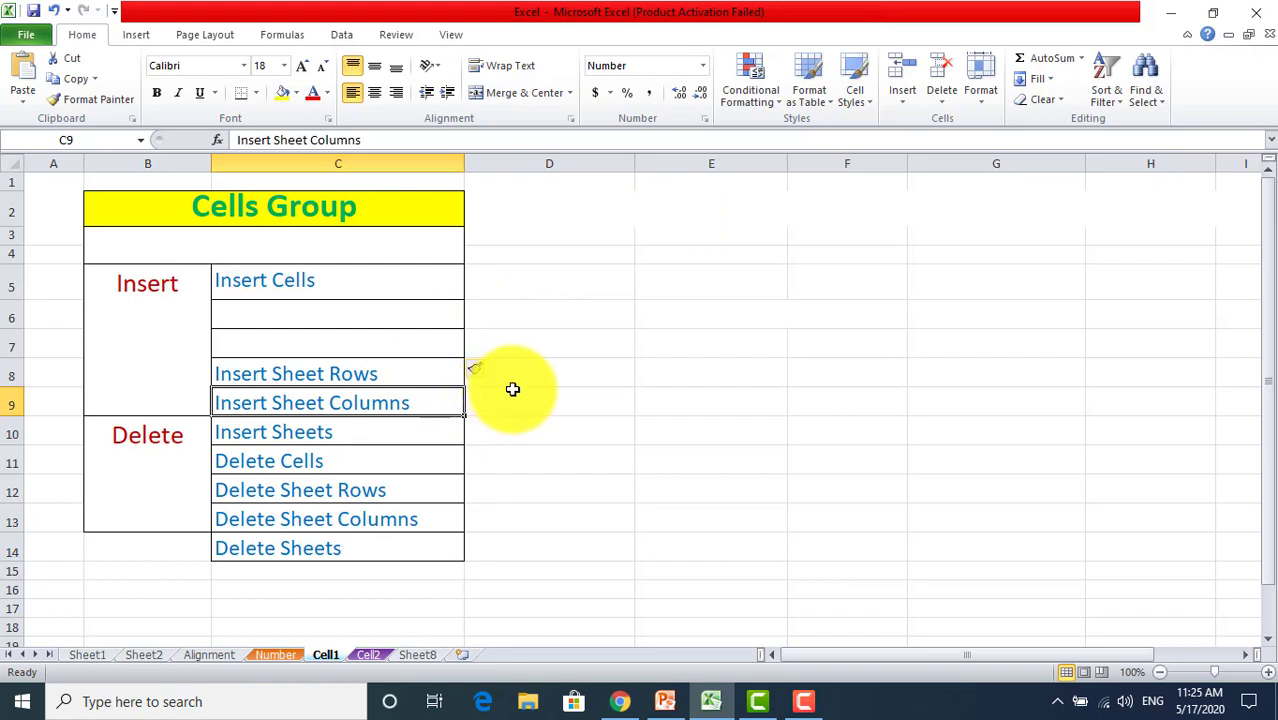
{"action": "left_click", "coordinate": [909, 106]}
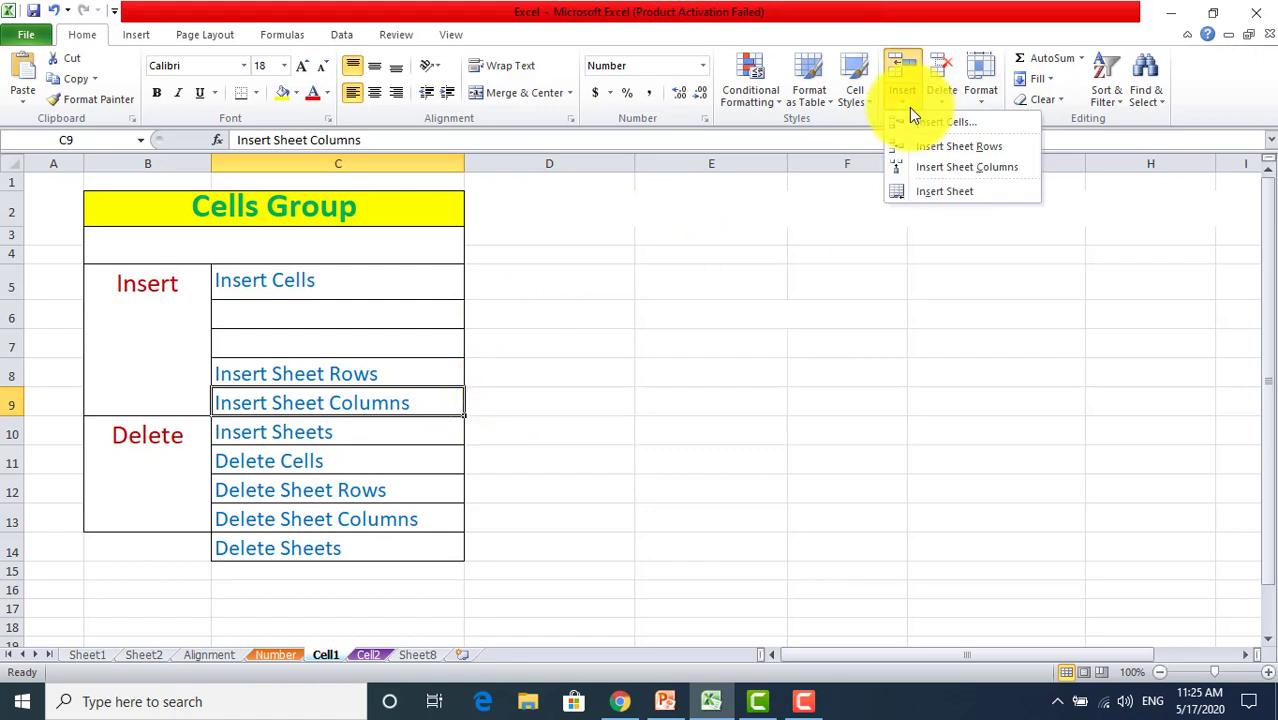
{"action": "left_click", "coordinate": [955, 169]}
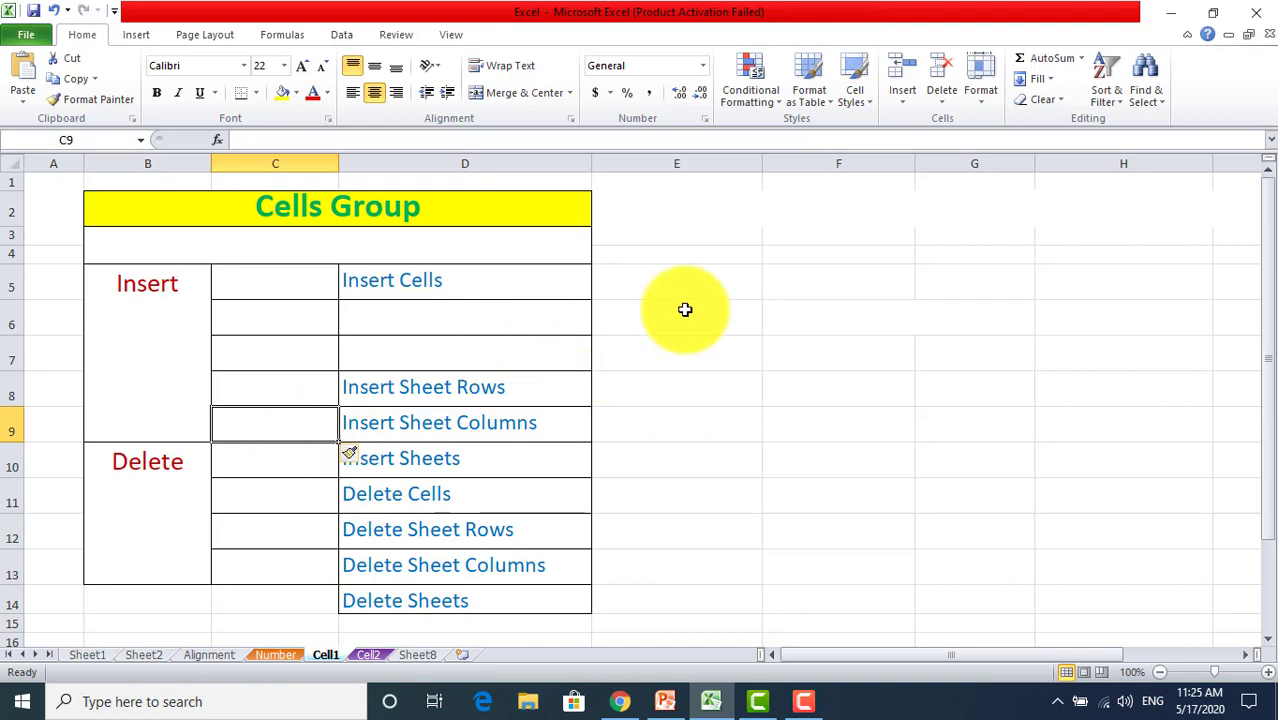
- Insert one new worksheet before the Cell1 sheet and another before Sheet8
{"action": "left_click", "coordinate": [904, 104]}
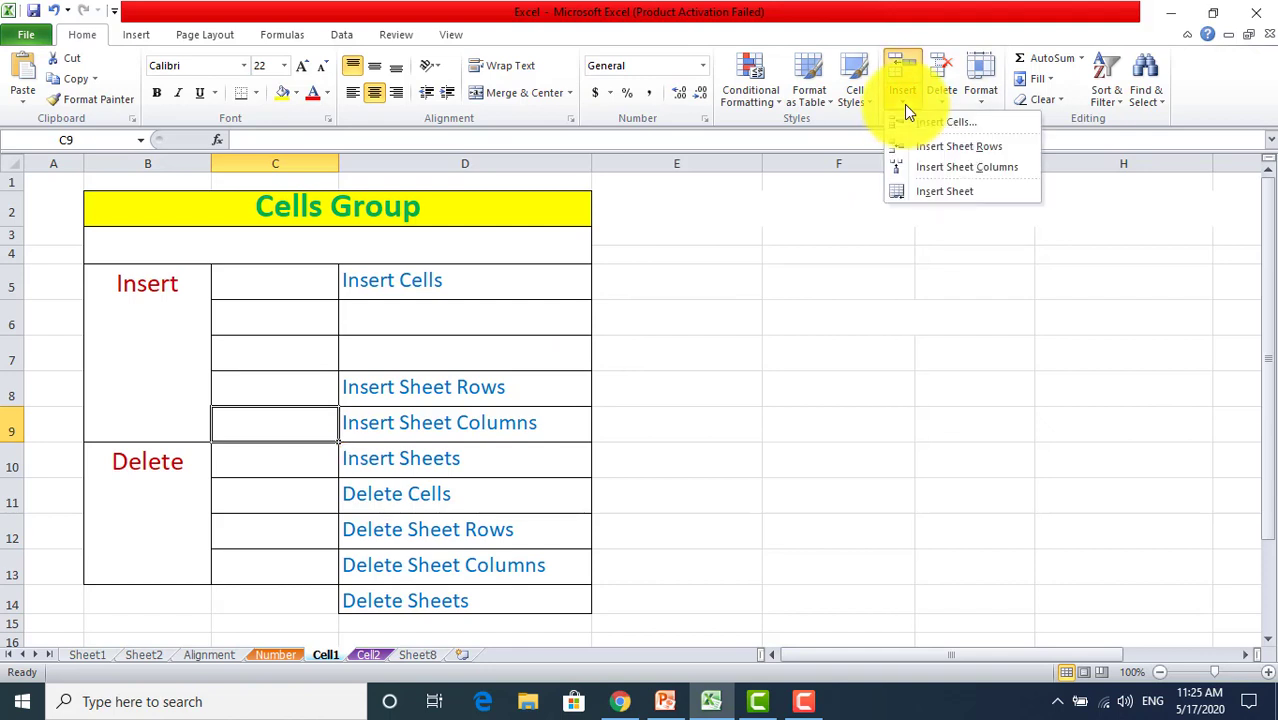
{"action": "left_click", "coordinate": [962, 193]}
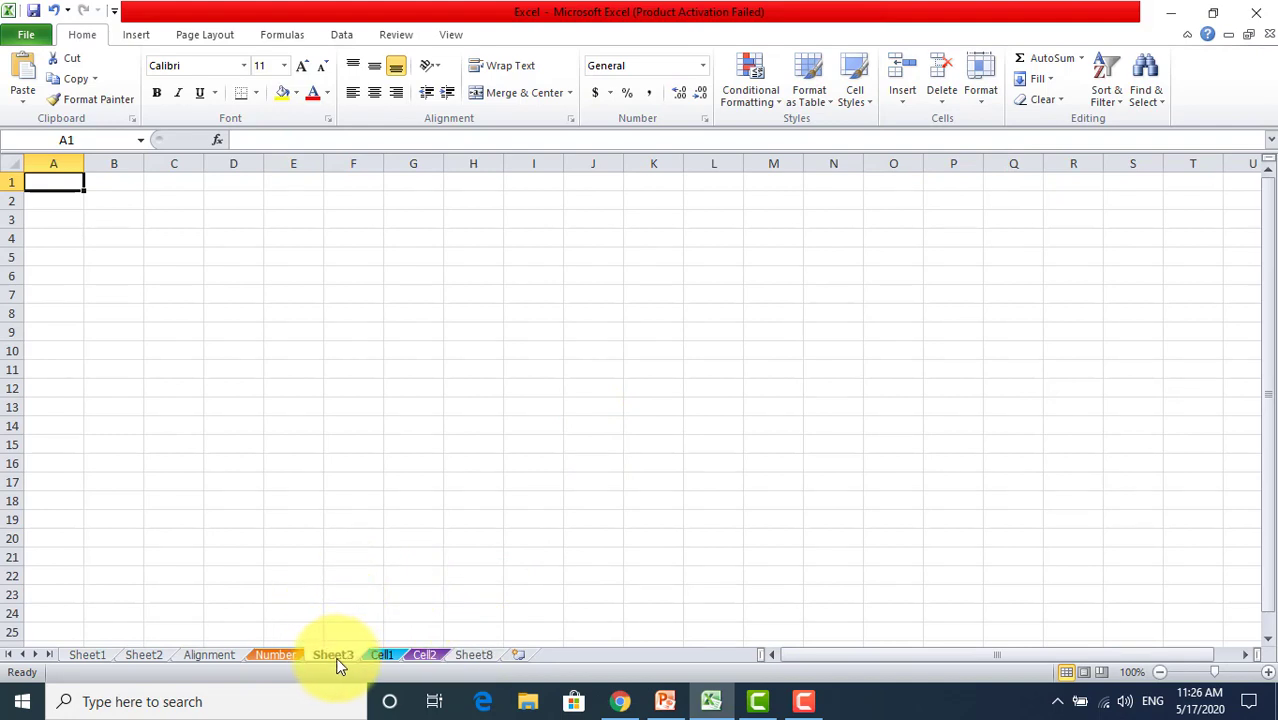
{"action": "left_click", "coordinate": [470, 656]}
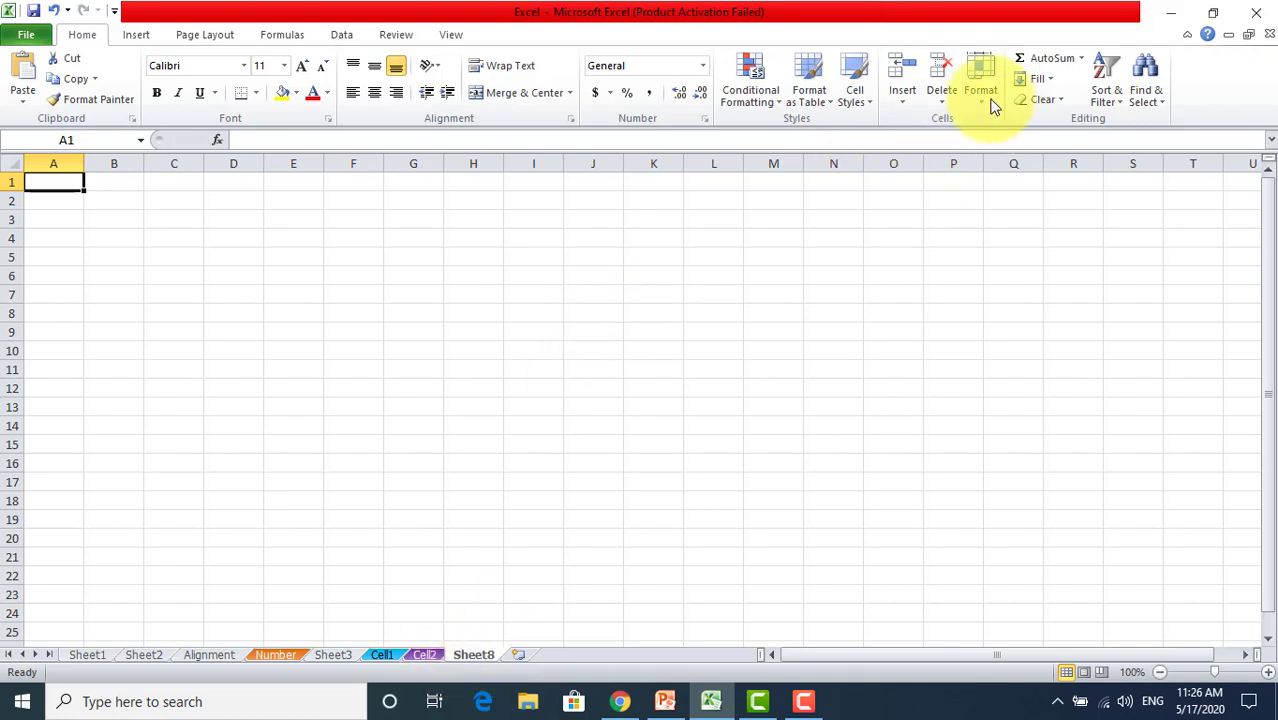
{"action": "left_click", "coordinate": [906, 110]}
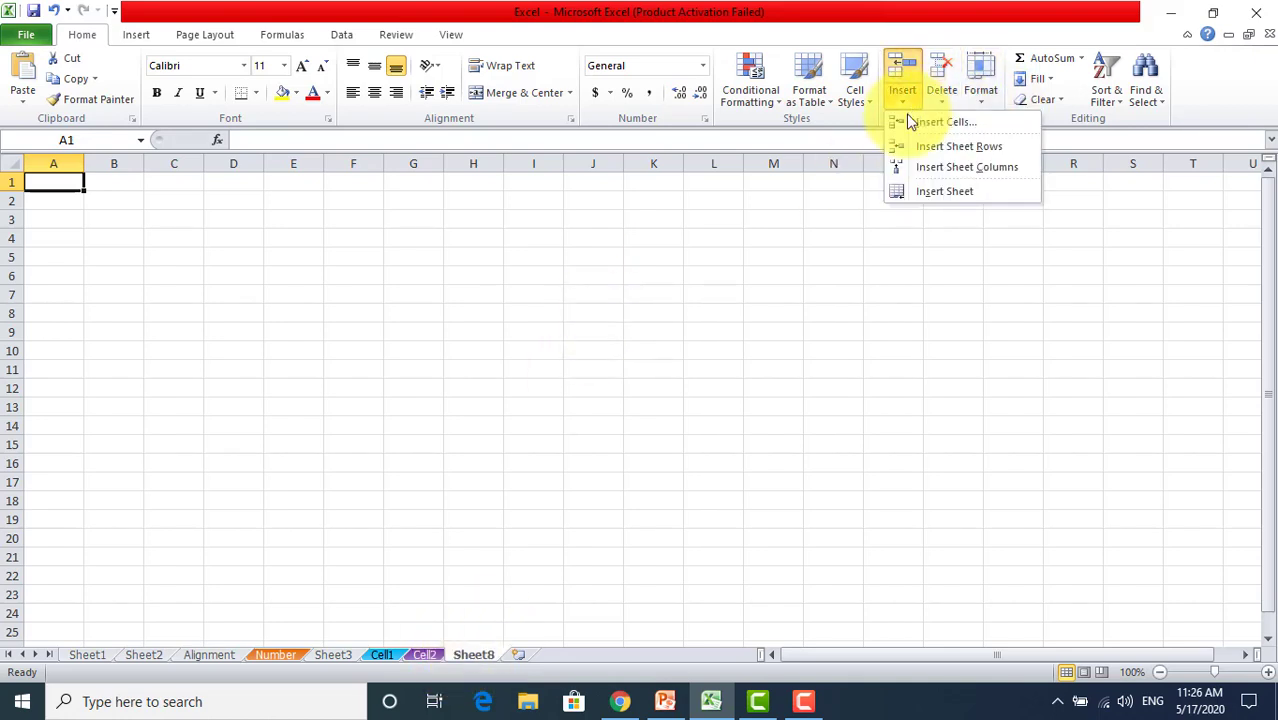
{"action": "left_click", "coordinate": [921, 192]}
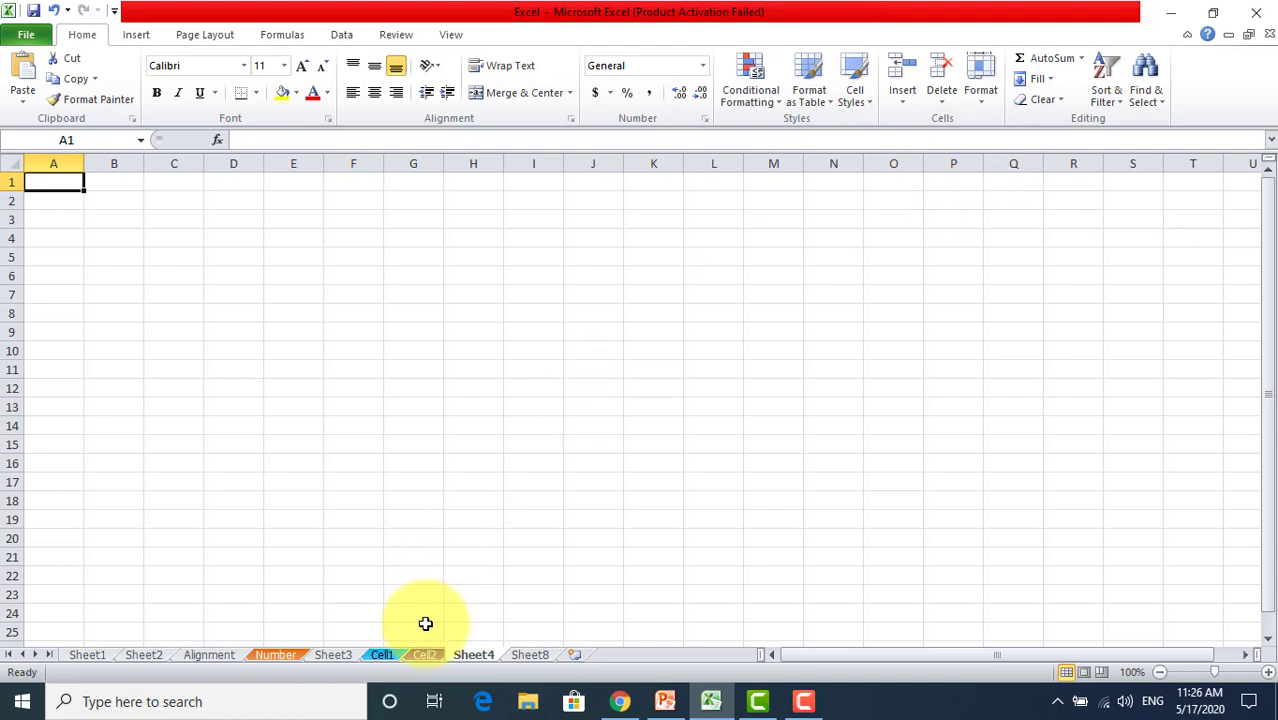
{"action": "double_click", "coordinate": [479, 652]}
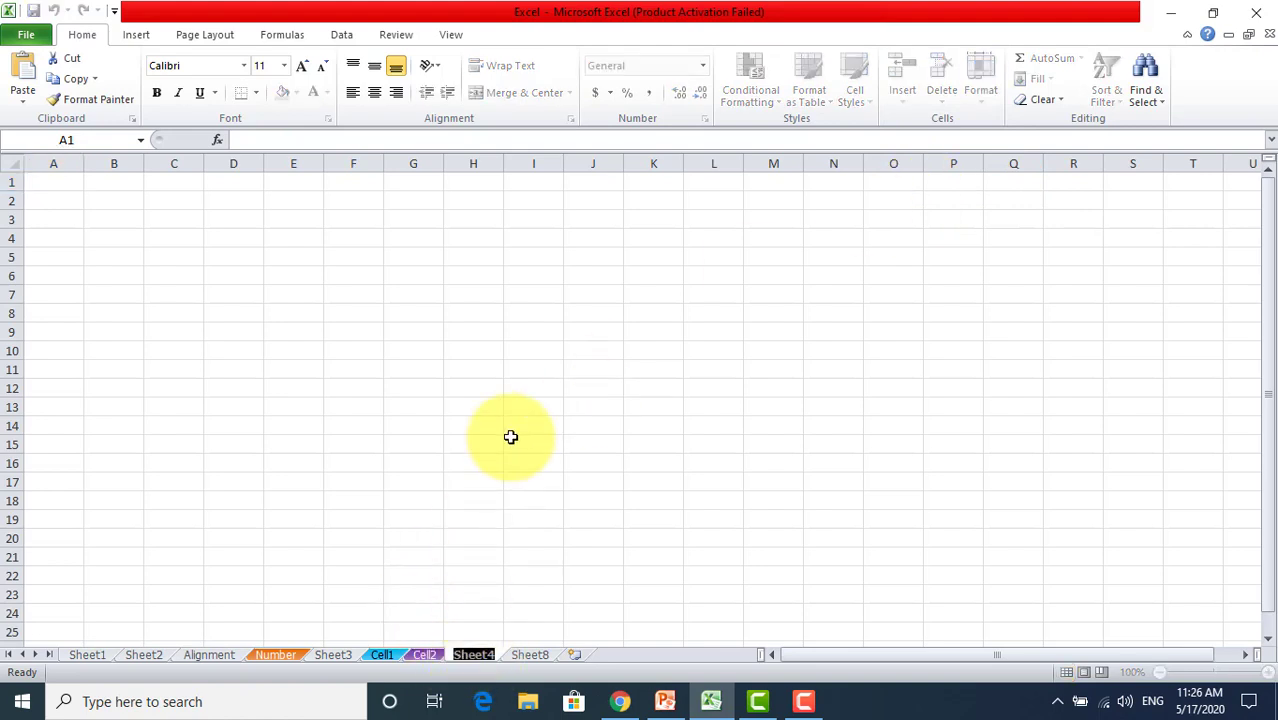
{"action": "left_click", "coordinate": [445, 485]}
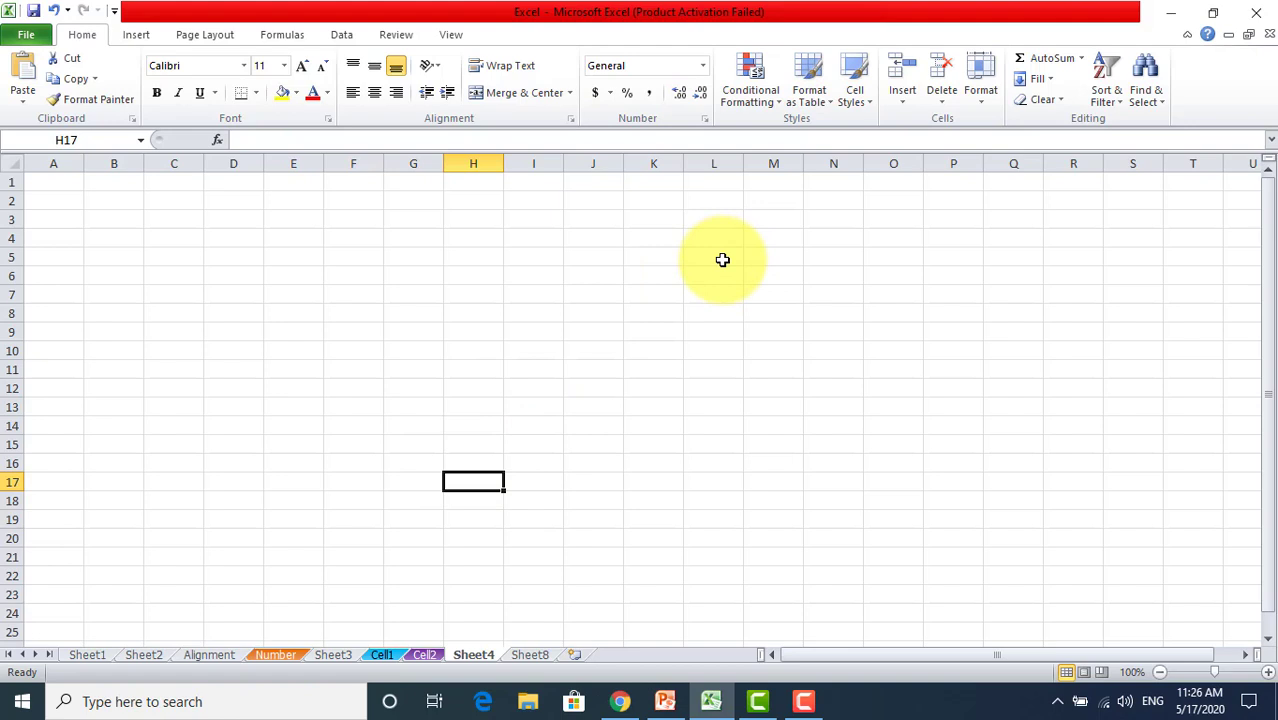
- On the Cell1 sheet, delete the blank cell D6 below Insert Cells, shifting the cells up
{"action": "left_click", "coordinate": [424, 655]}
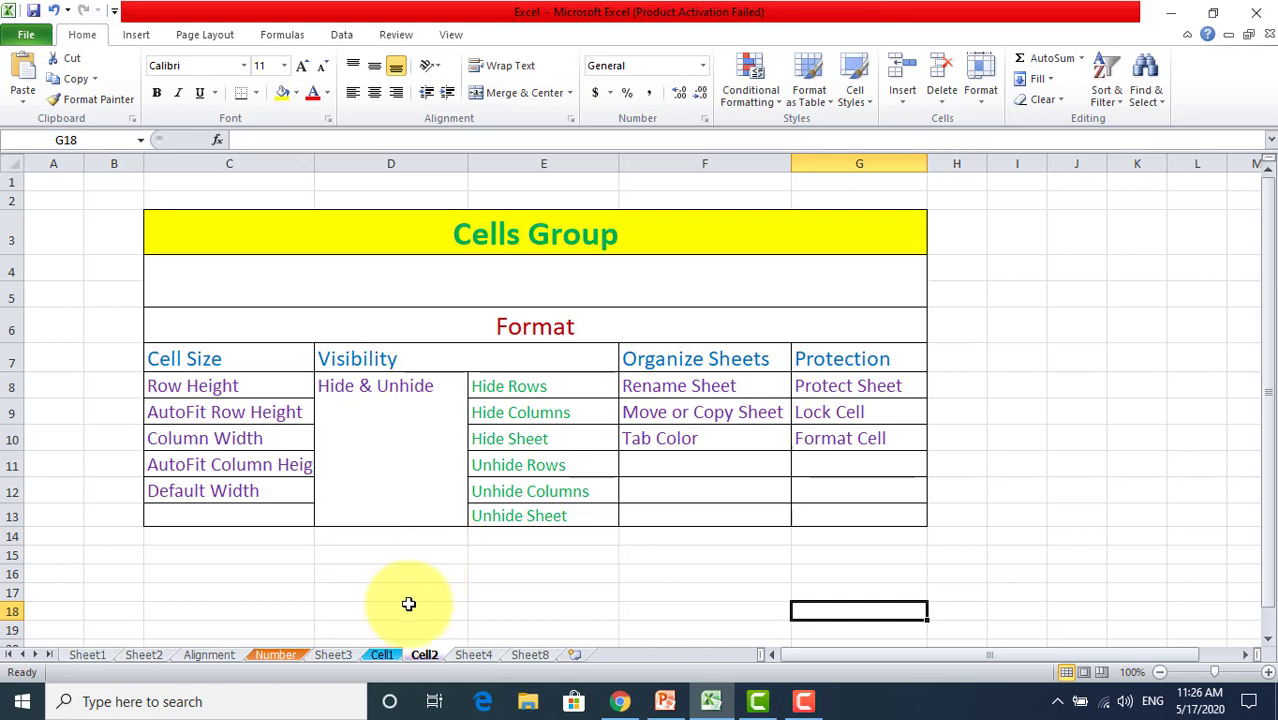
{"action": "left_click", "coordinate": [382, 655]}
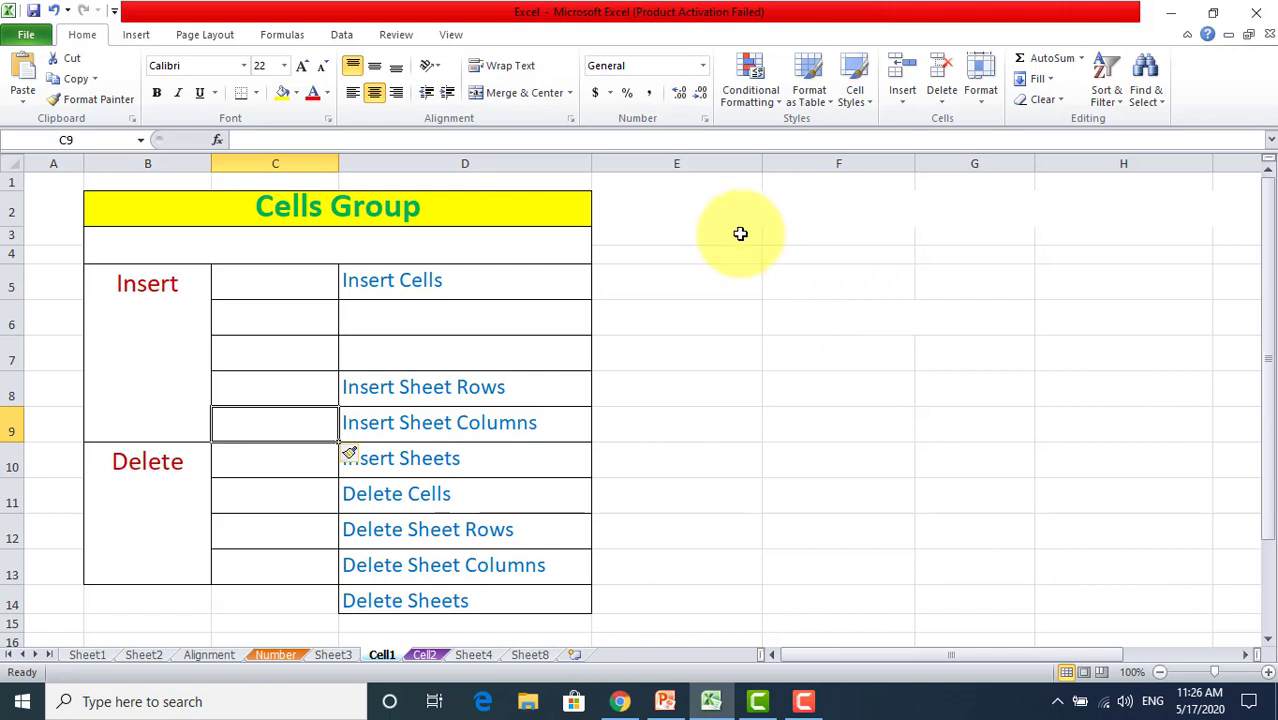
{"action": "left_click", "coordinate": [424, 317]}
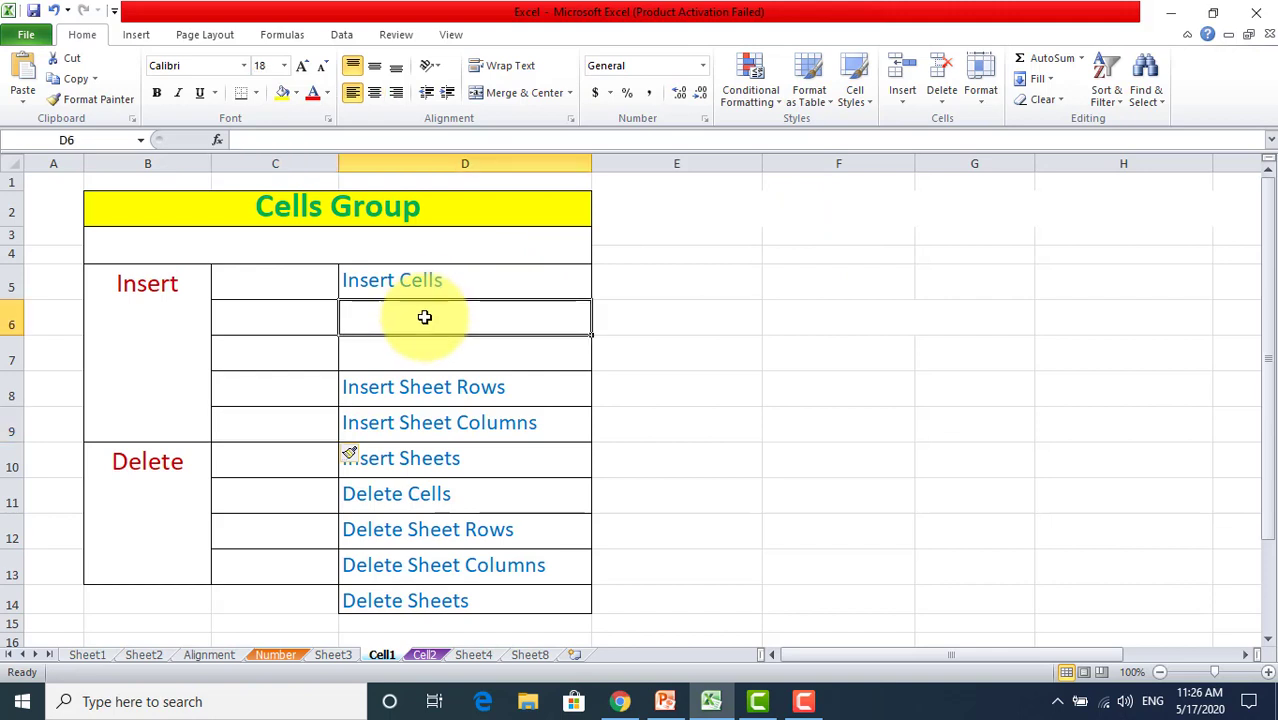
{"action": "left_click", "coordinate": [941, 104]}
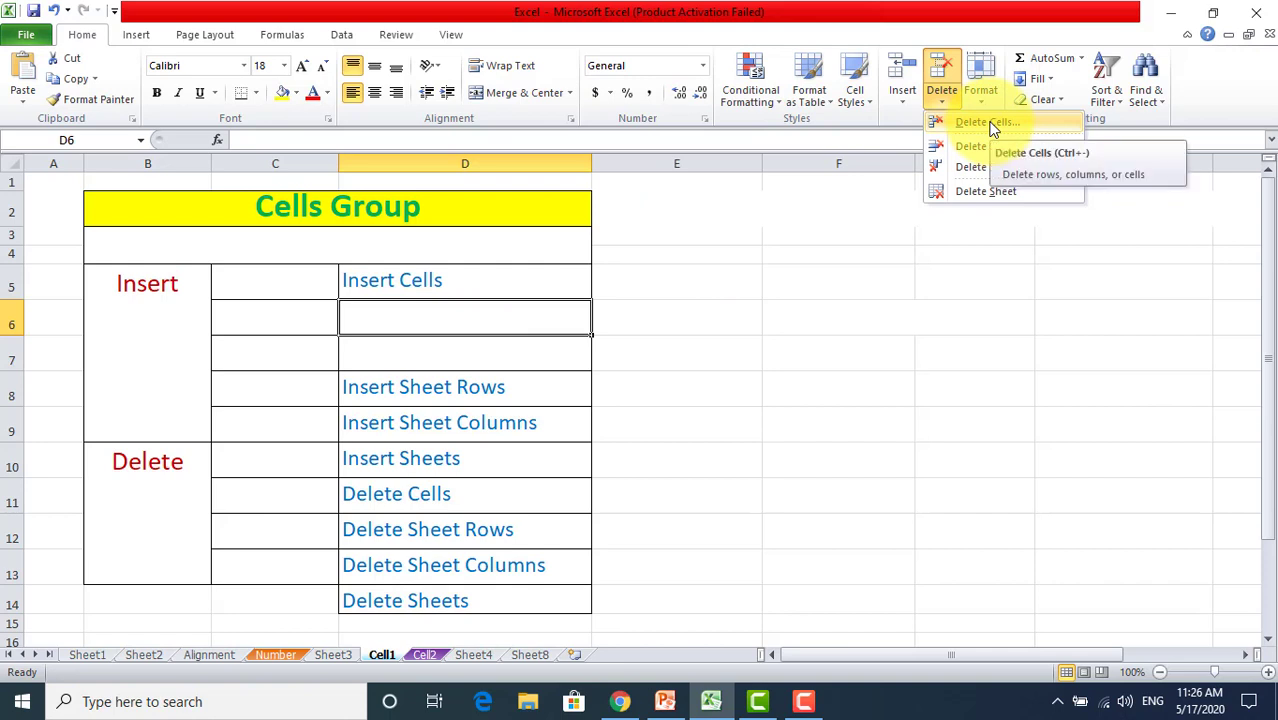
{"action": "left_click", "coordinate": [988, 122]}
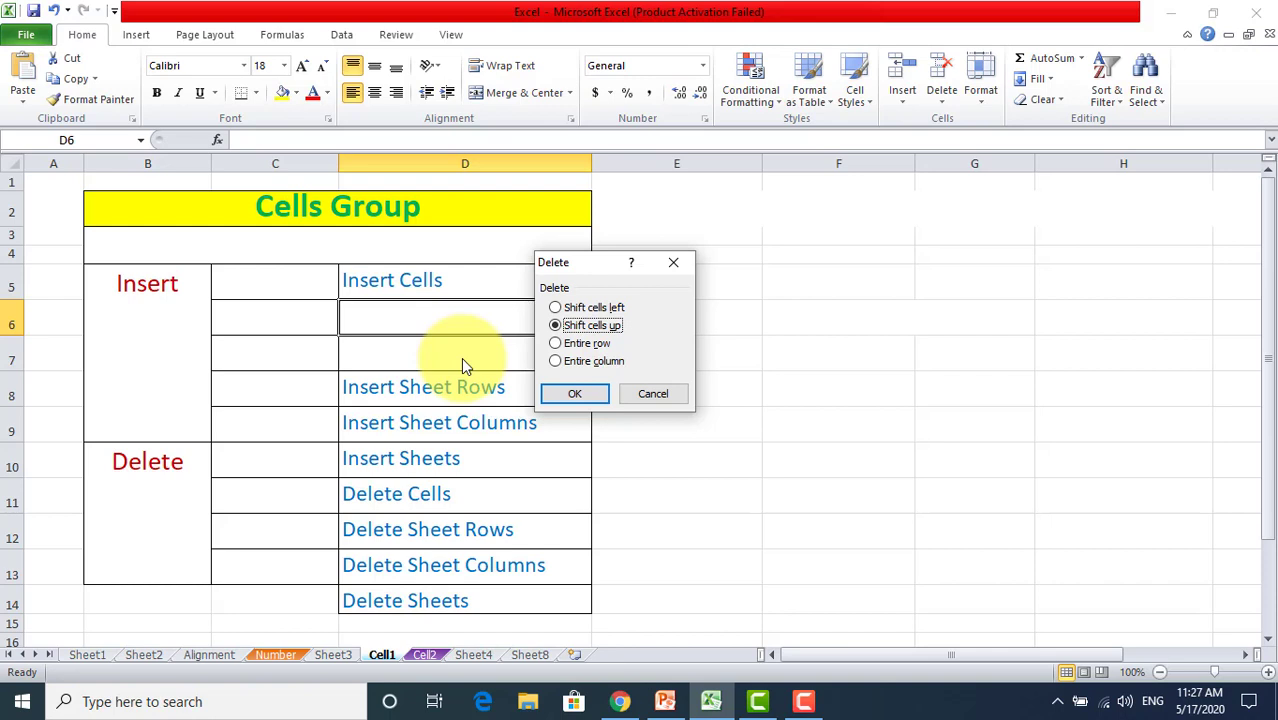
{"action": "left_click", "coordinate": [556, 396]}
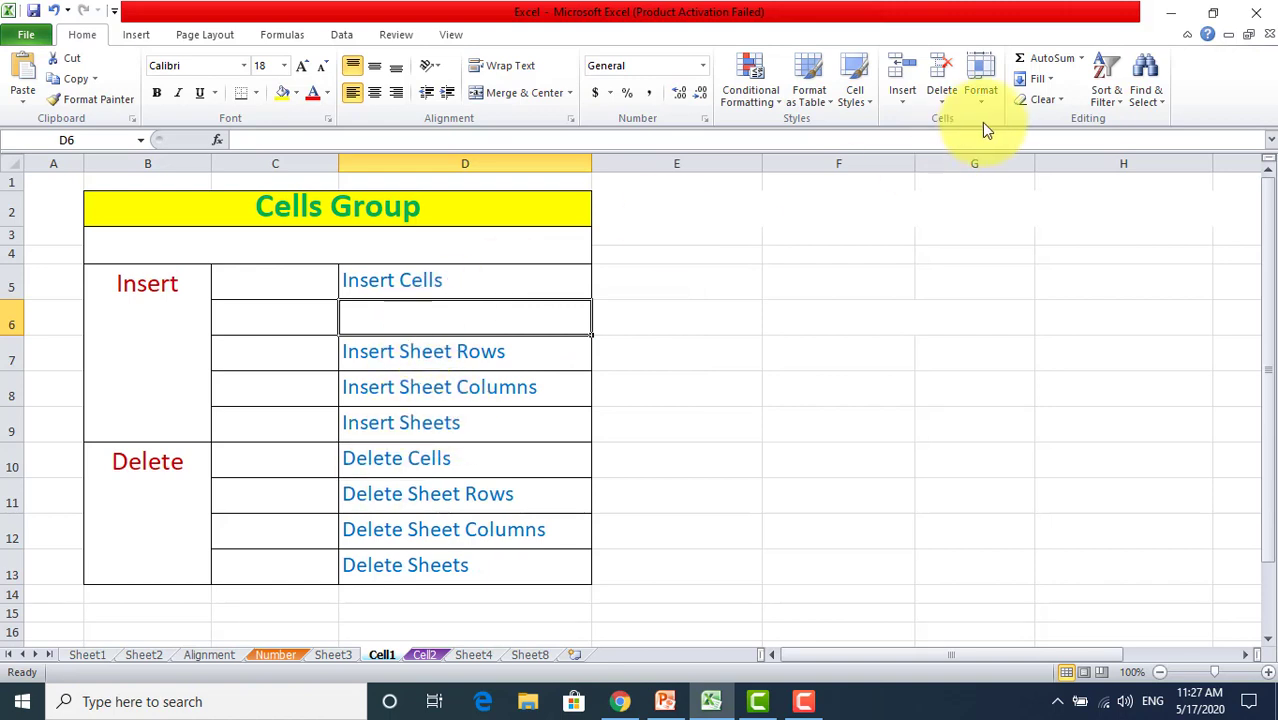
- Delete the remaining blank cell between Insert Cells and Insert Sheet Rows, shifting the cells up
{"action": "left_click", "coordinate": [943, 102]}
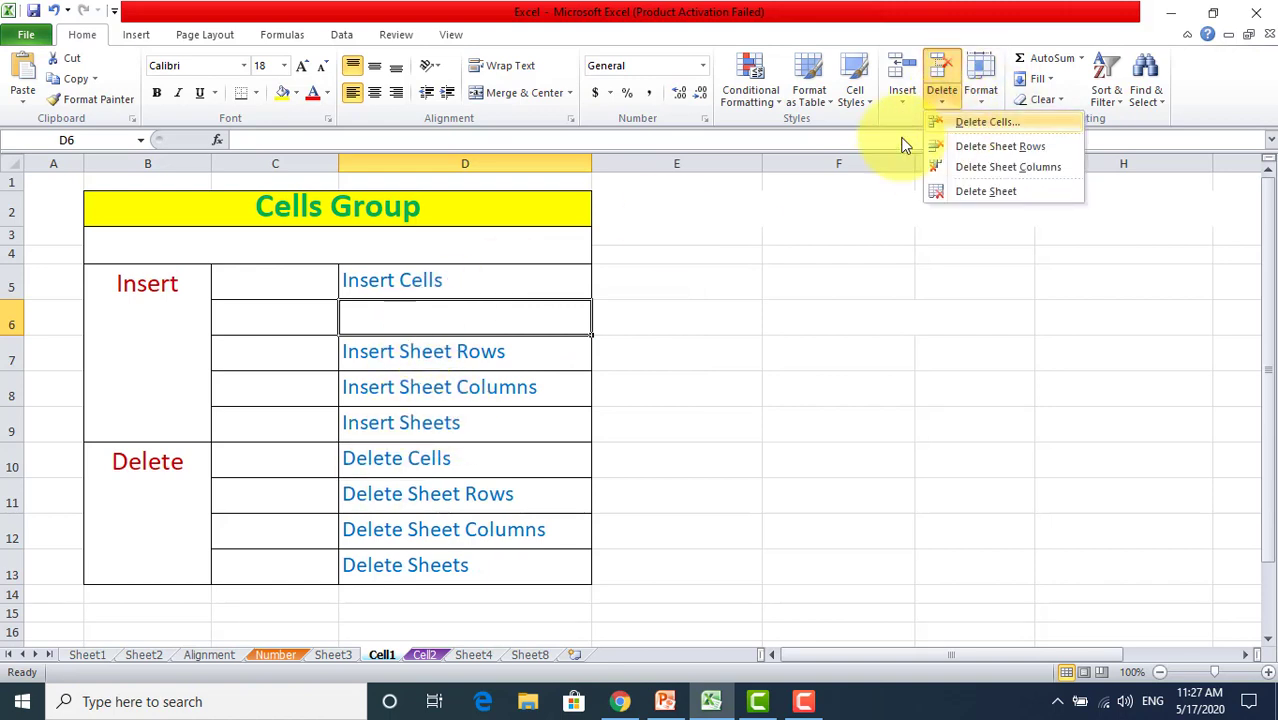
{"action": "left_click", "coordinate": [496, 319]}
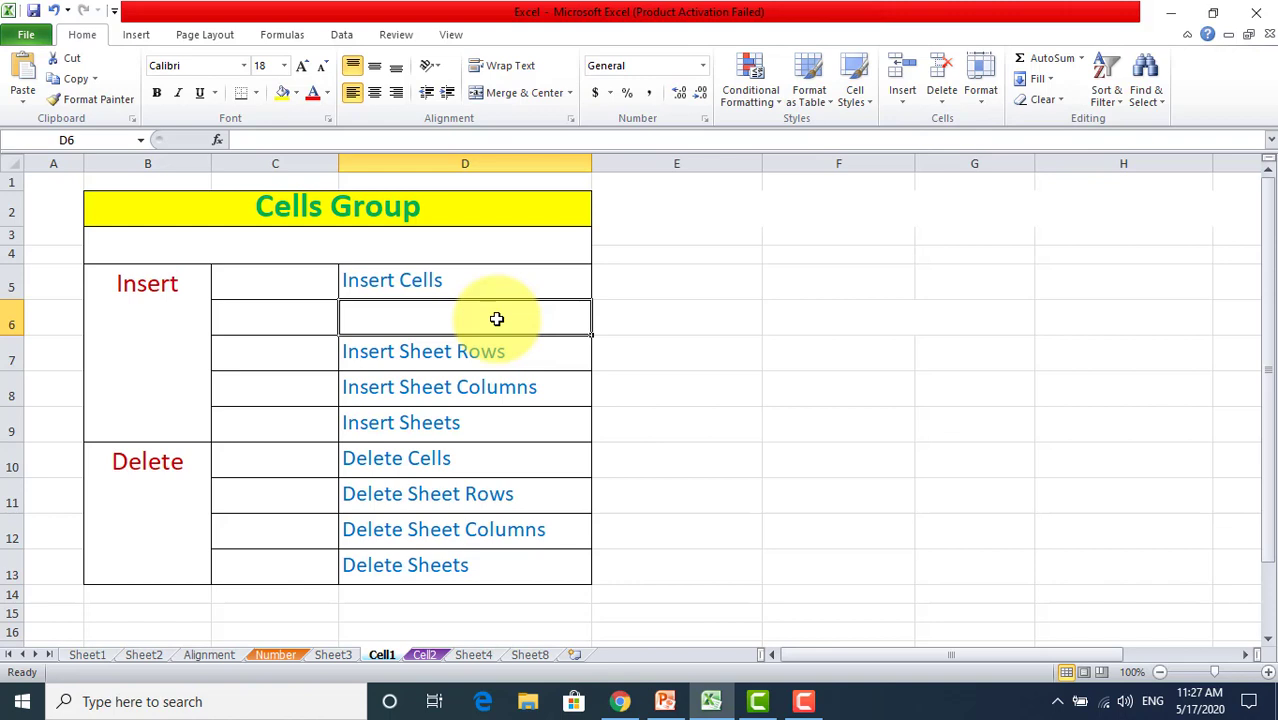
{"action": "right_click", "coordinate": [496, 319]}
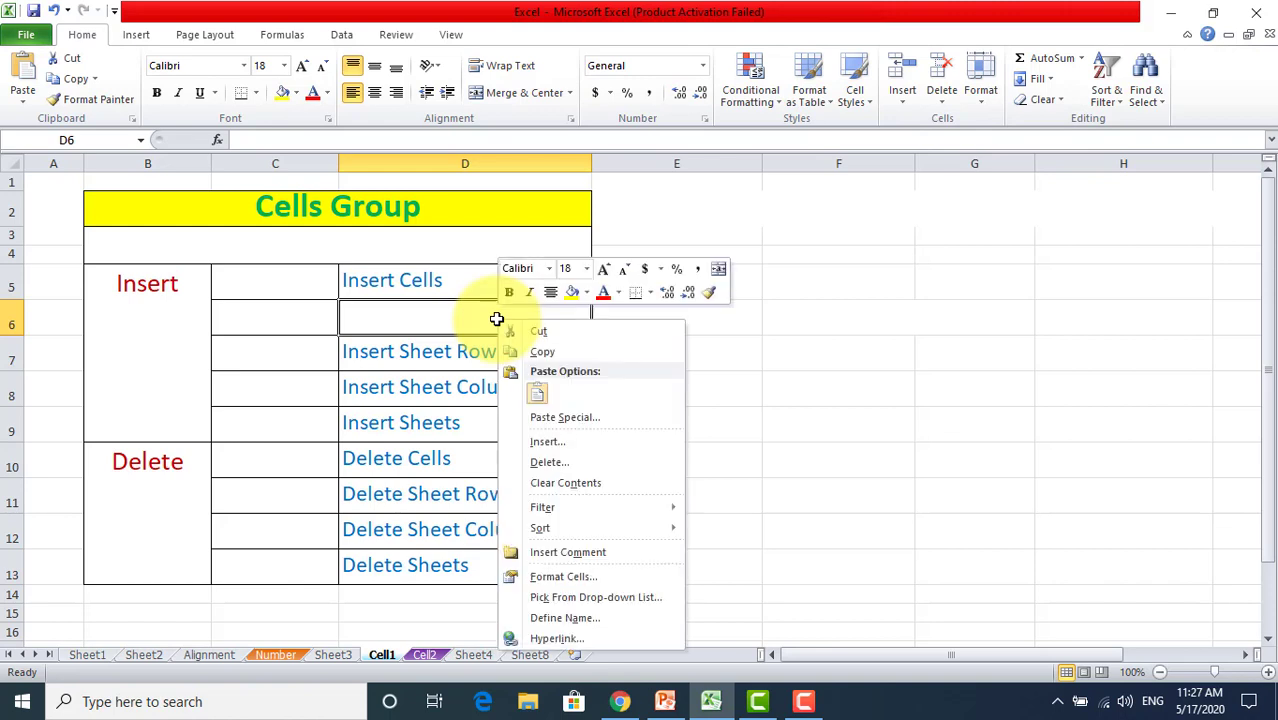
{"action": "left_click", "coordinate": [562, 462]}
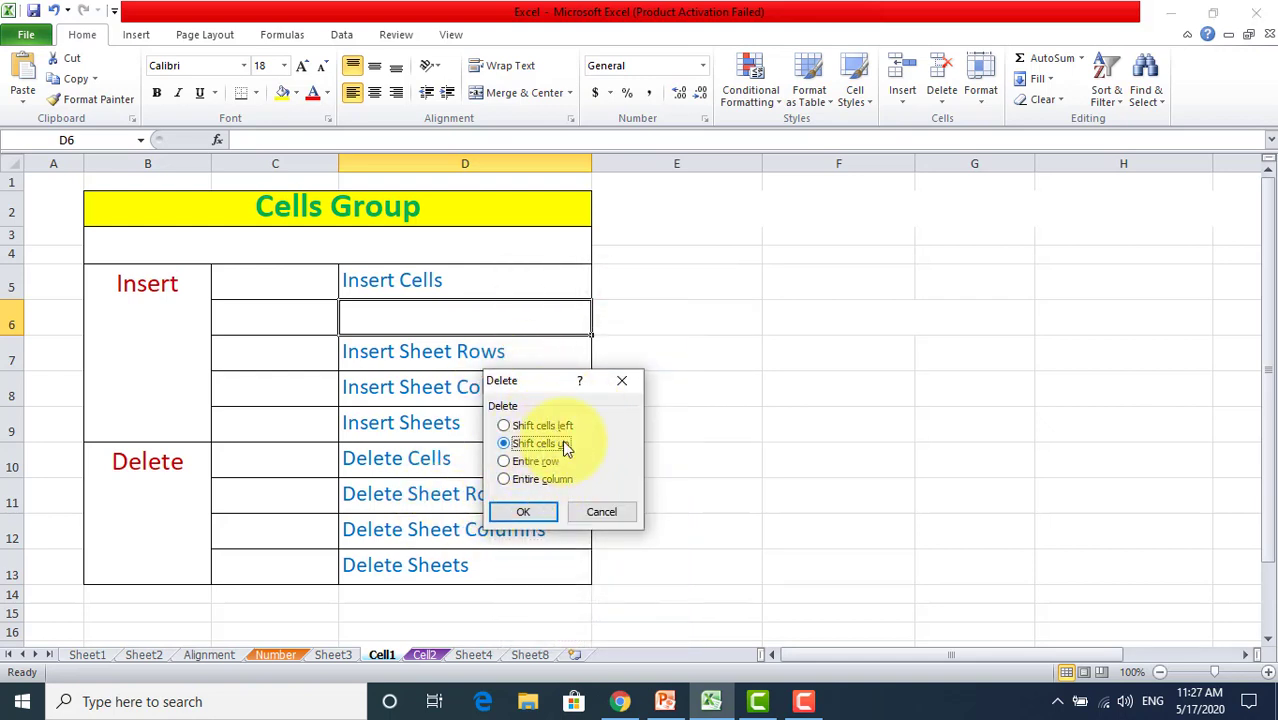
{"action": "left_click", "coordinate": [527, 513]}
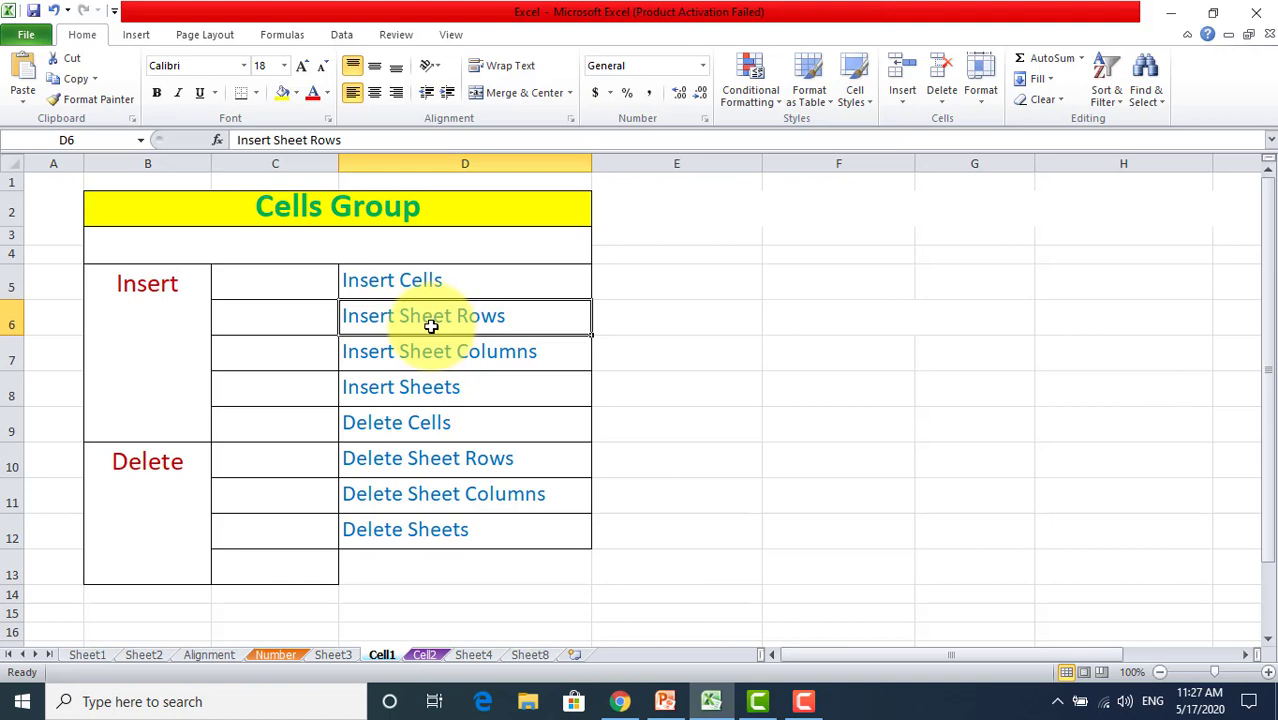
- Delete the entire blank column C on the Cell1 sheet, starting from cell C5 beside Insert Cells
{"action": "left_click", "coordinate": [278, 290]}
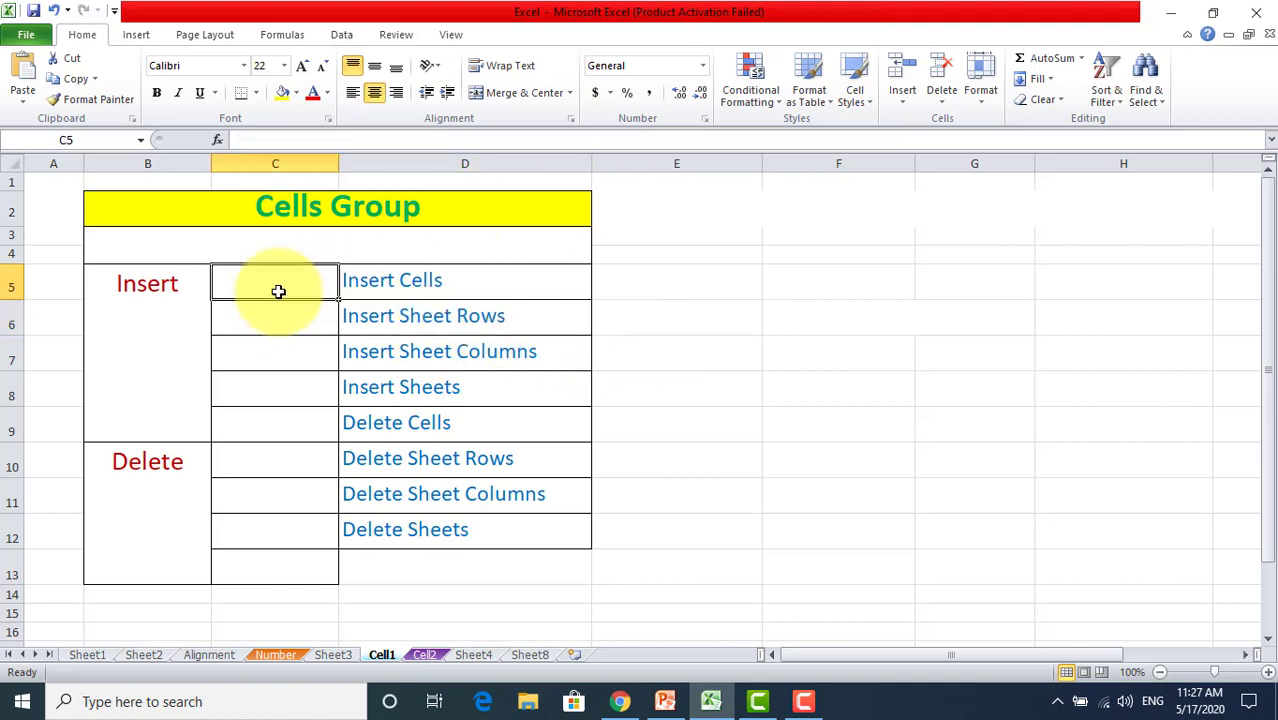
{"action": "right_click", "coordinate": [278, 290]}
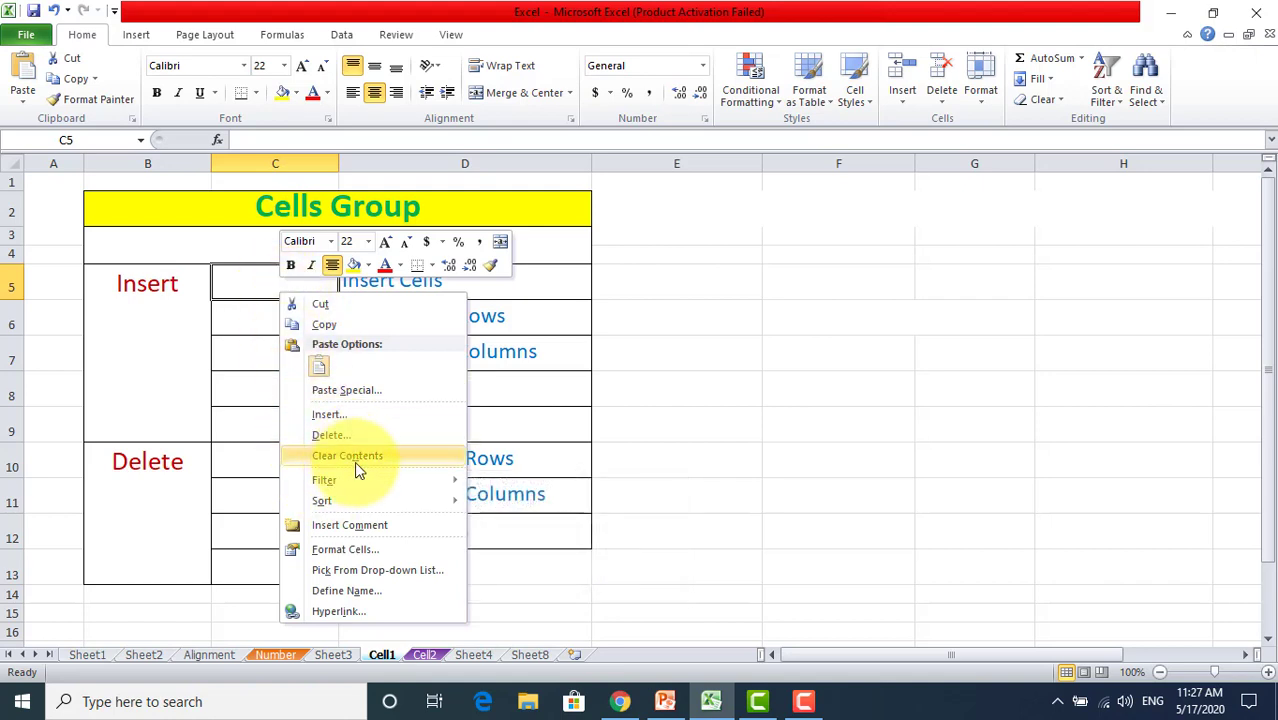
{"action": "left_click", "coordinate": [385, 436]}
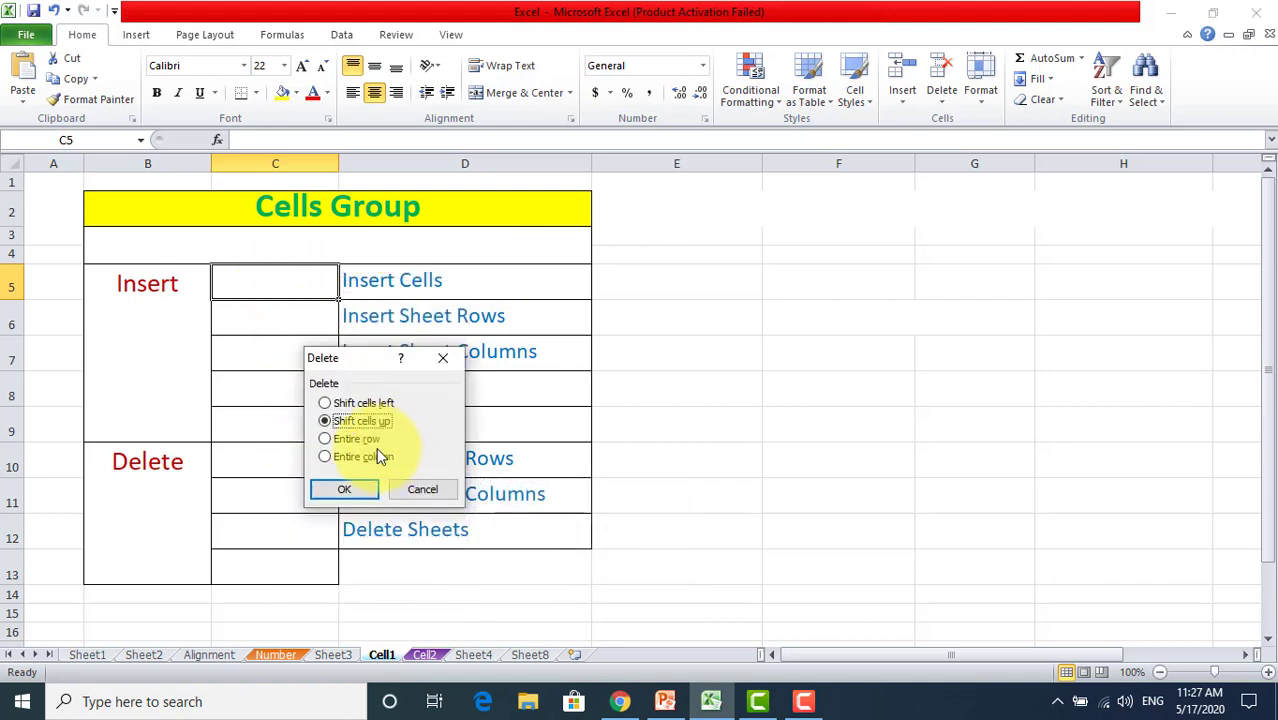
{"action": "left_click", "coordinate": [371, 456]}
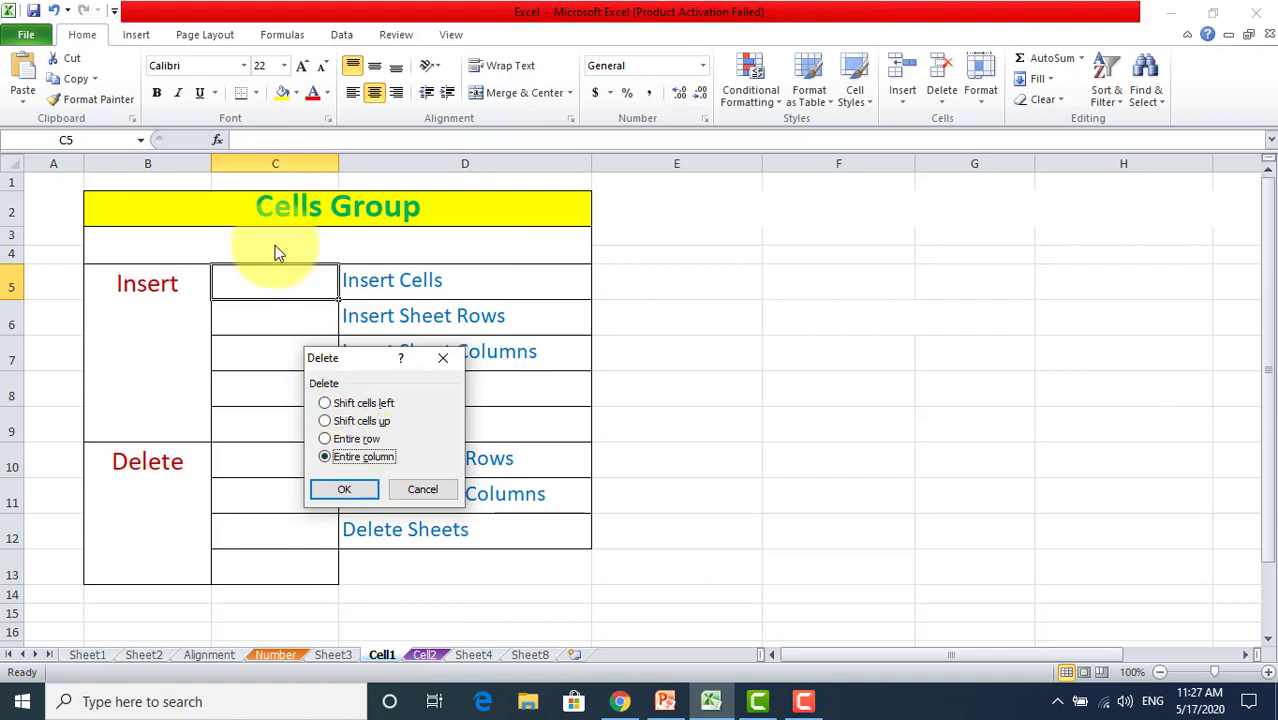
{"action": "left_click", "coordinate": [340, 490]}
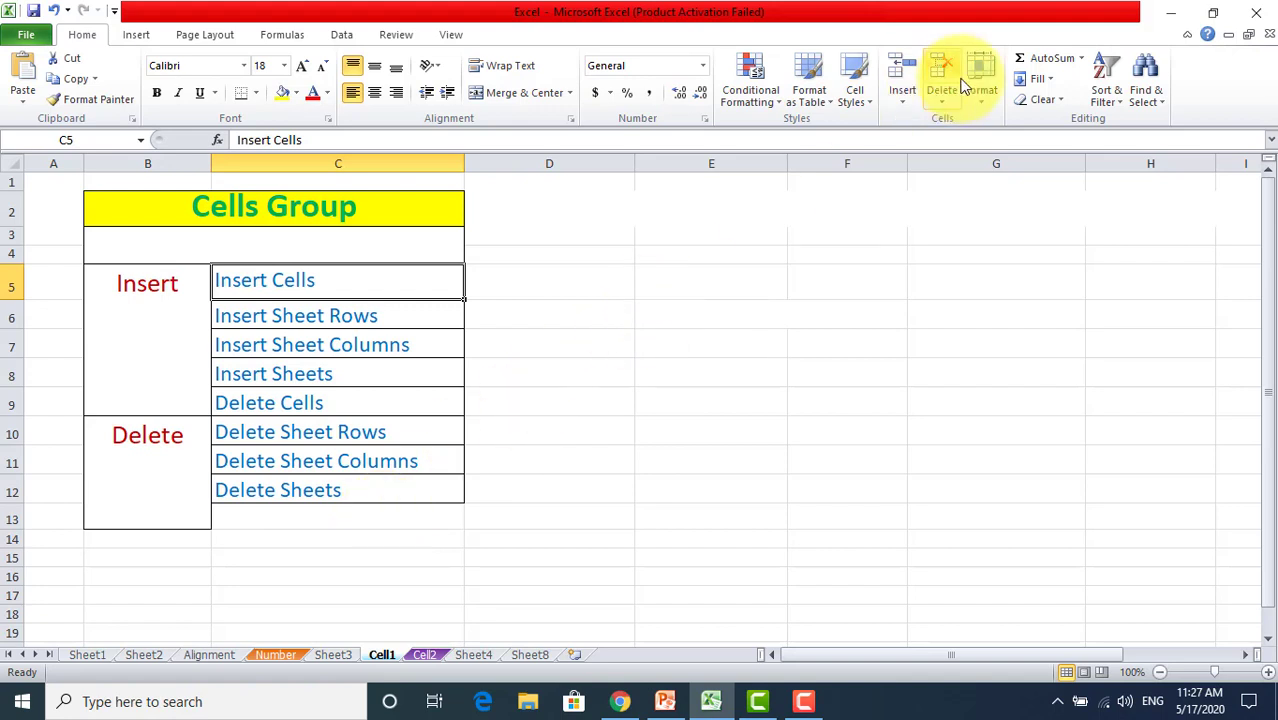
{"action": "left_click", "coordinate": [940, 104]}
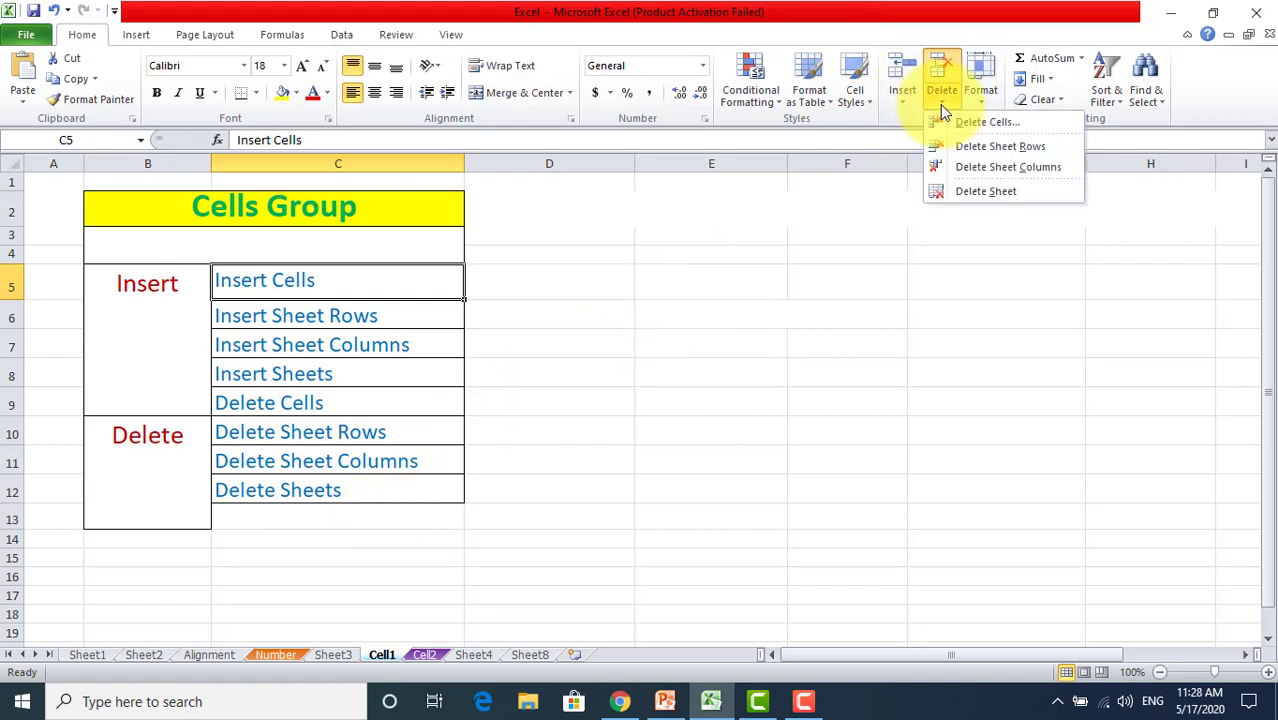
{"action": "left_click", "coordinate": [980, 195]}
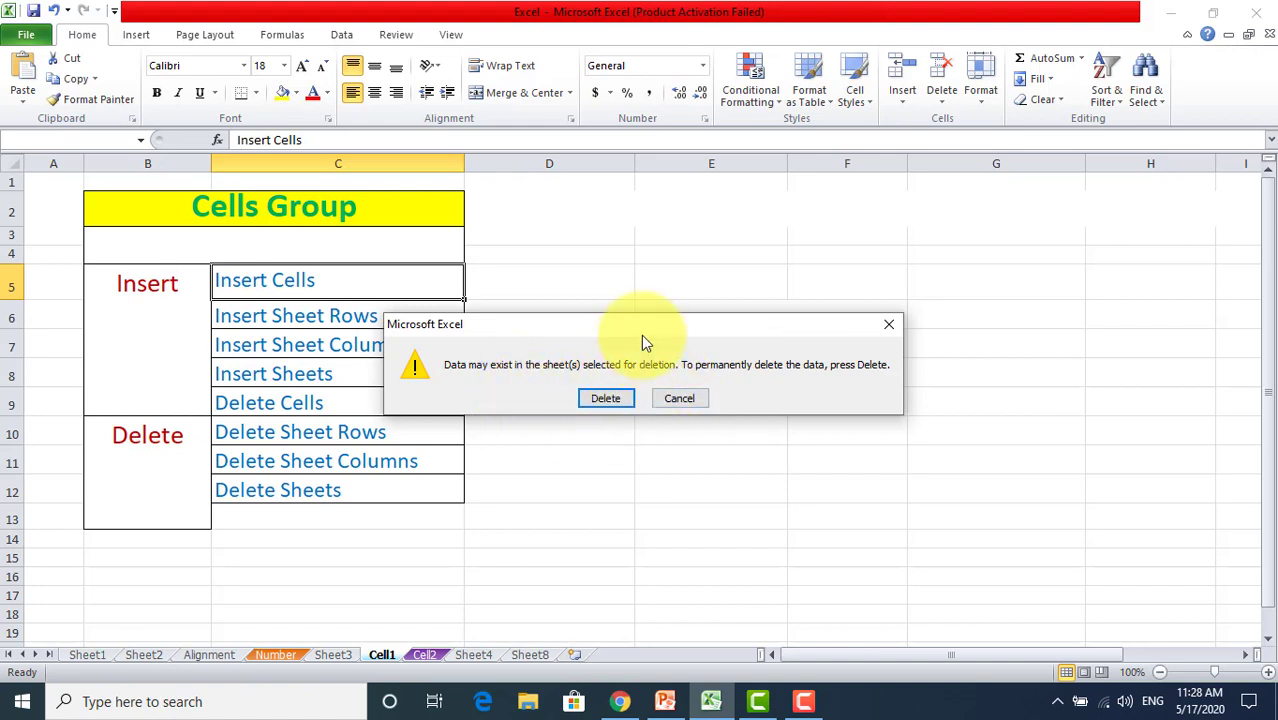
{"action": "left_click", "coordinate": [676, 398]}
- Delete the blank worksheets Sheet4, Sheet8 and Sheet3 from the workbook
{"action": "left_click", "coordinate": [476, 654]}
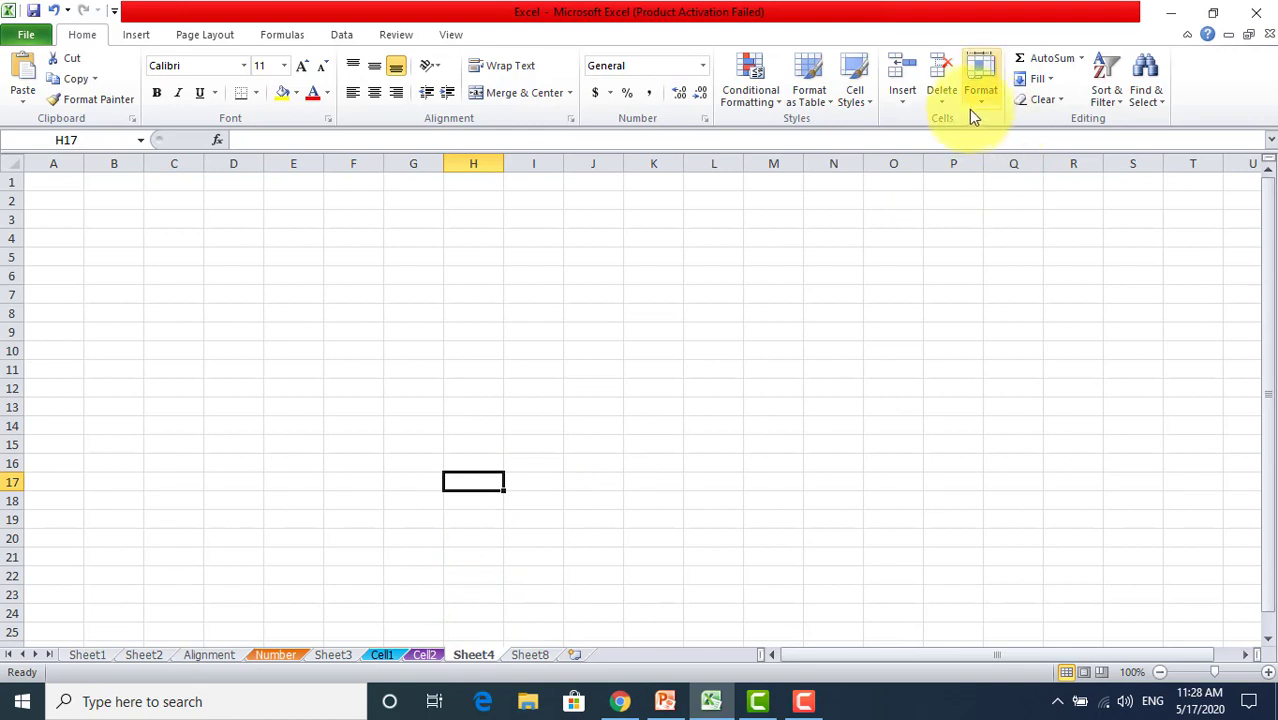
{"action": "left_click", "coordinate": [935, 100]}
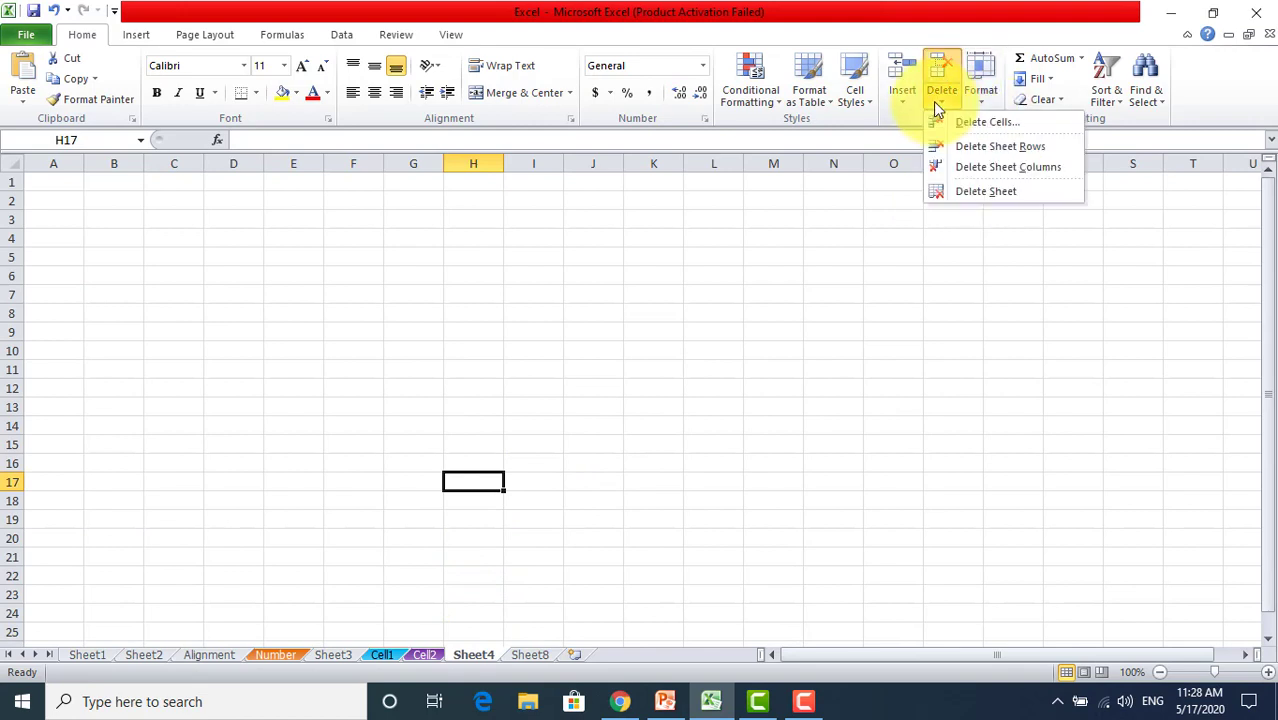
{"action": "left_click", "coordinate": [983, 193]}
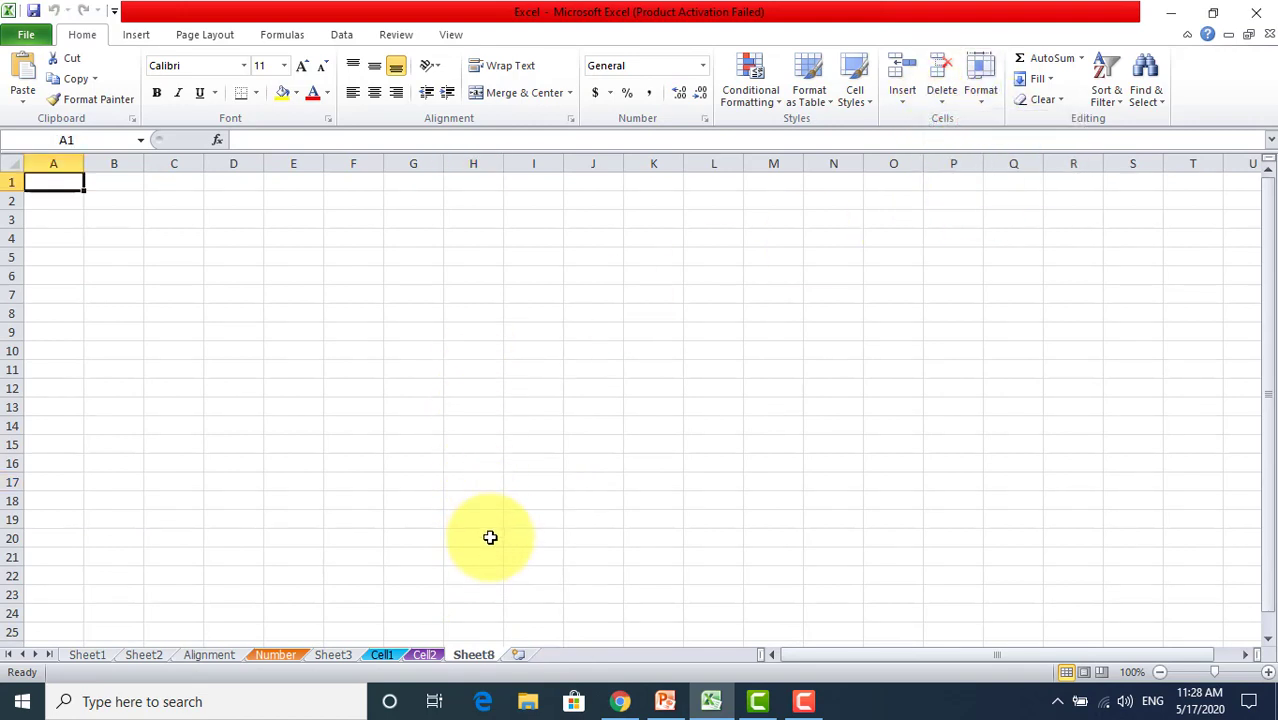
{"action": "right_click", "coordinate": [480, 655]}
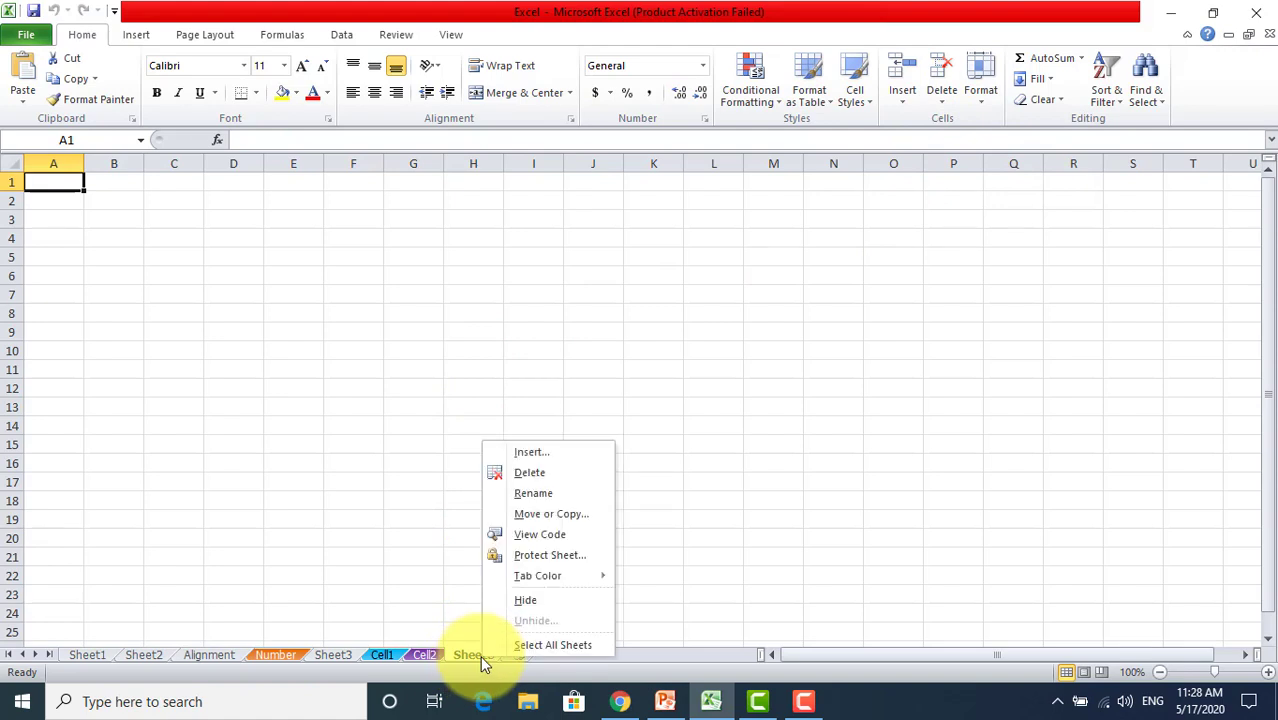
{"action": "left_click", "coordinate": [560, 473]}
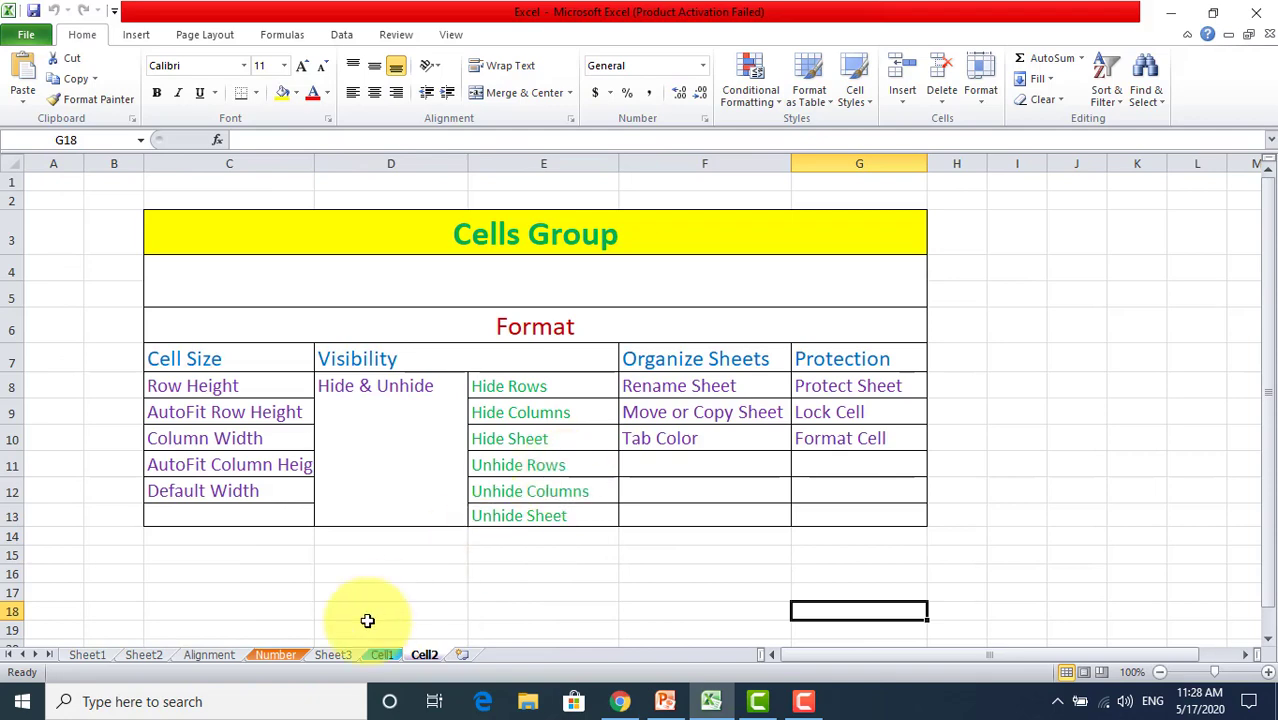
{"action": "left_click", "coordinate": [339, 652]}
{"action": "right_click", "coordinate": [339, 652]}
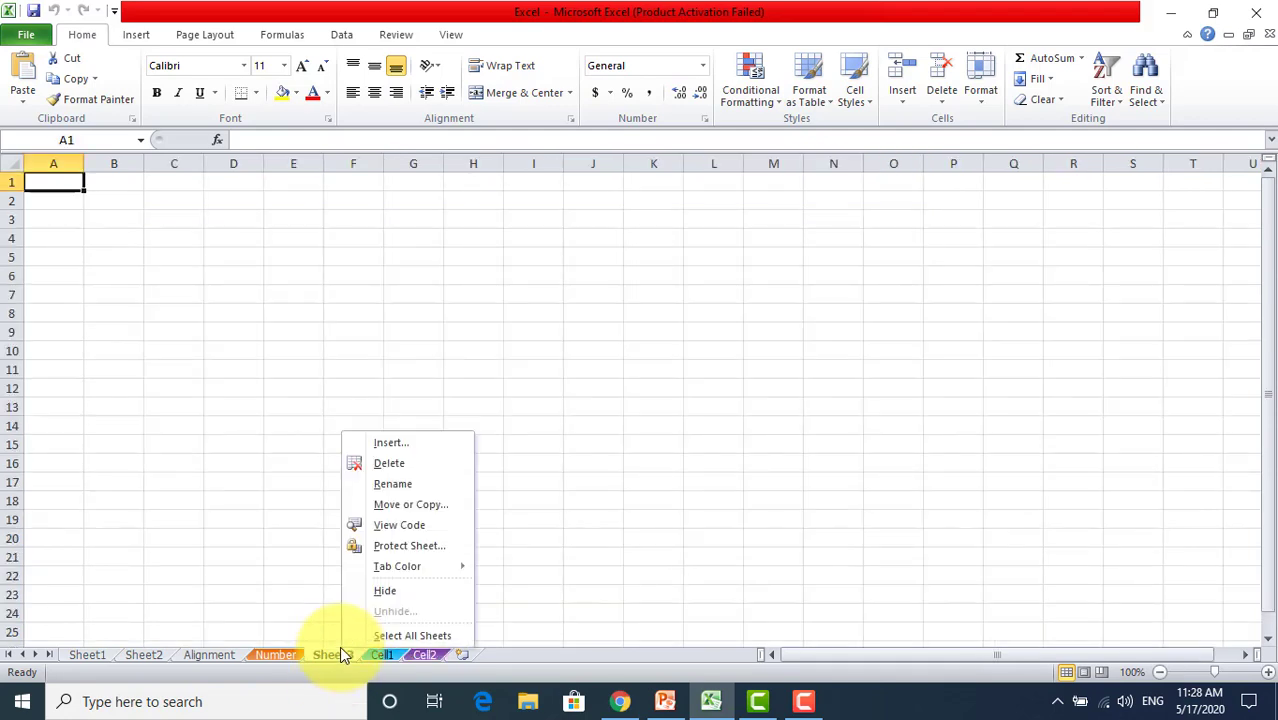
{"action": "left_click", "coordinate": [418, 464]}
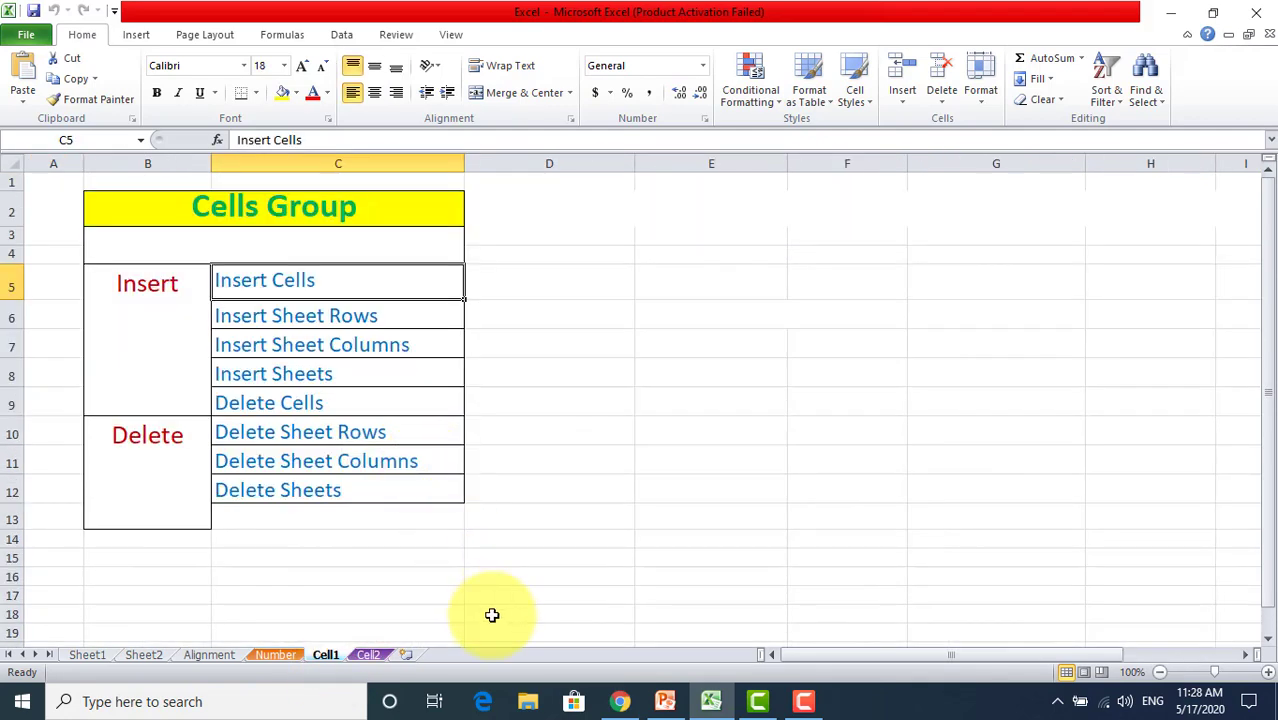
- Add two new blank worksheets after the Cell2 sheet and delete both of them again
{"action": "left_click", "coordinate": [405, 655]}
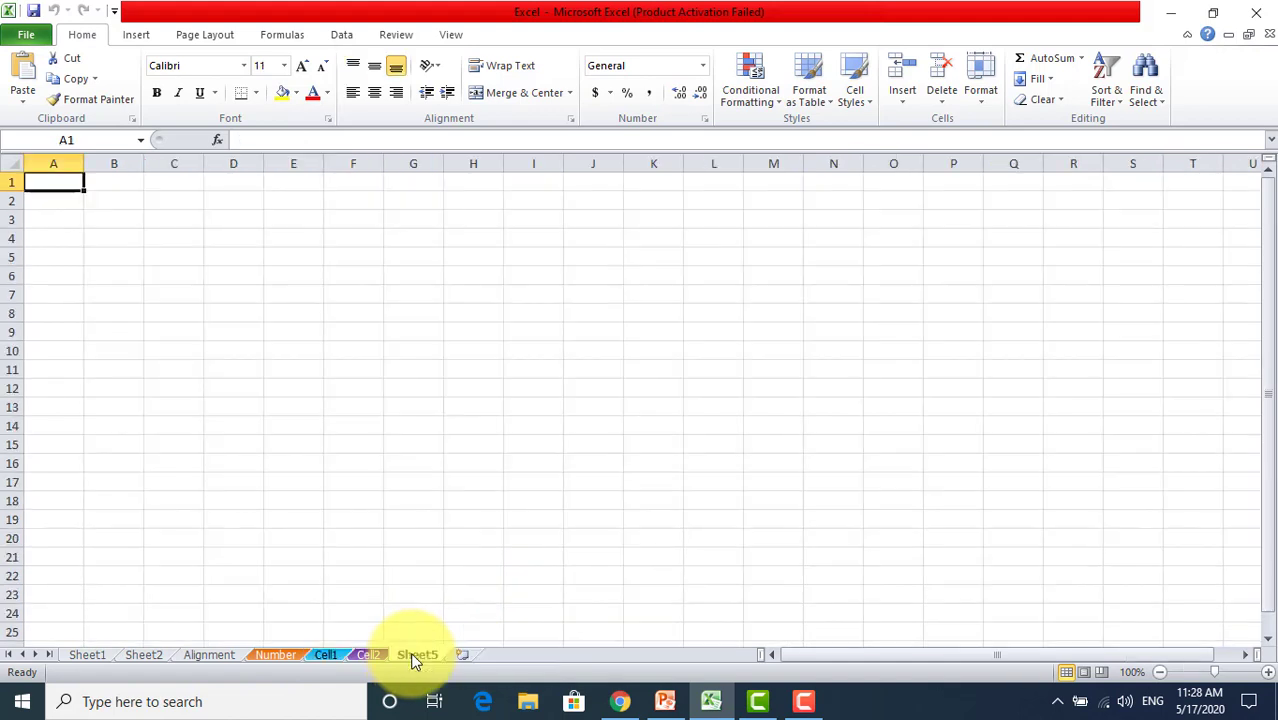
{"action": "left_click", "coordinate": [465, 655]}
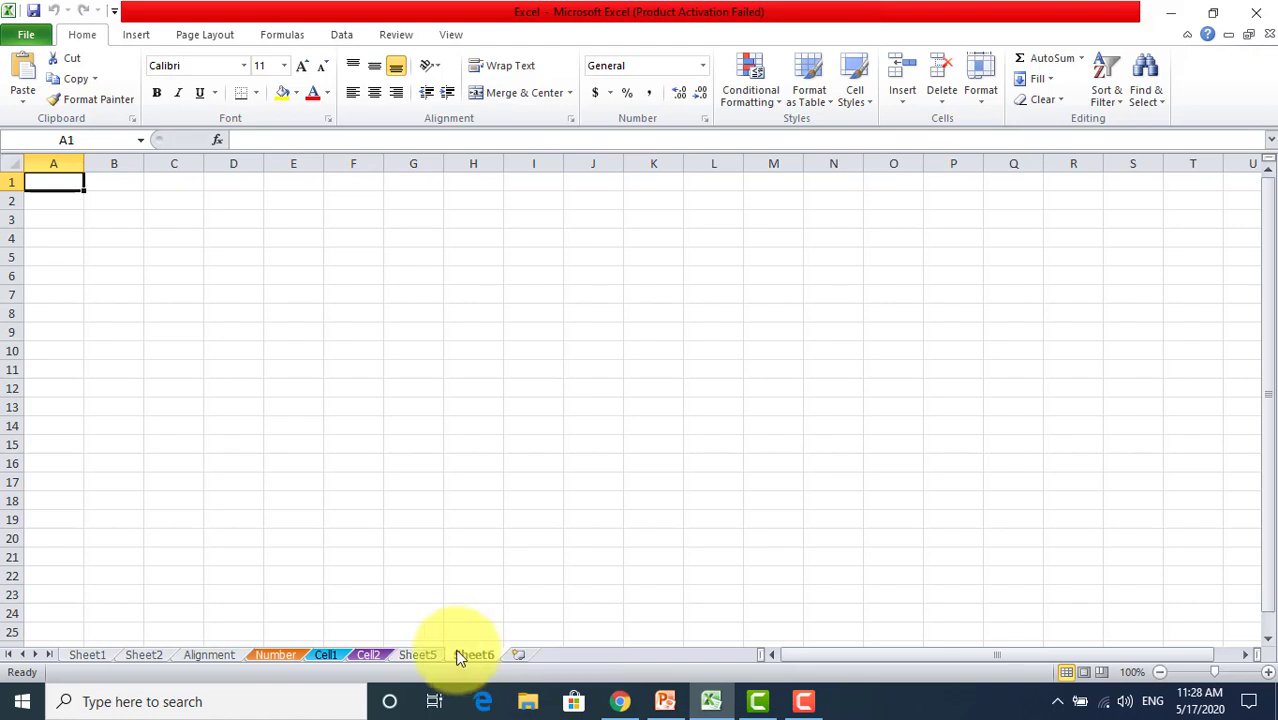
{"action": "left_click", "coordinate": [428, 656]}
{"action": "right_click", "coordinate": [425, 657]}
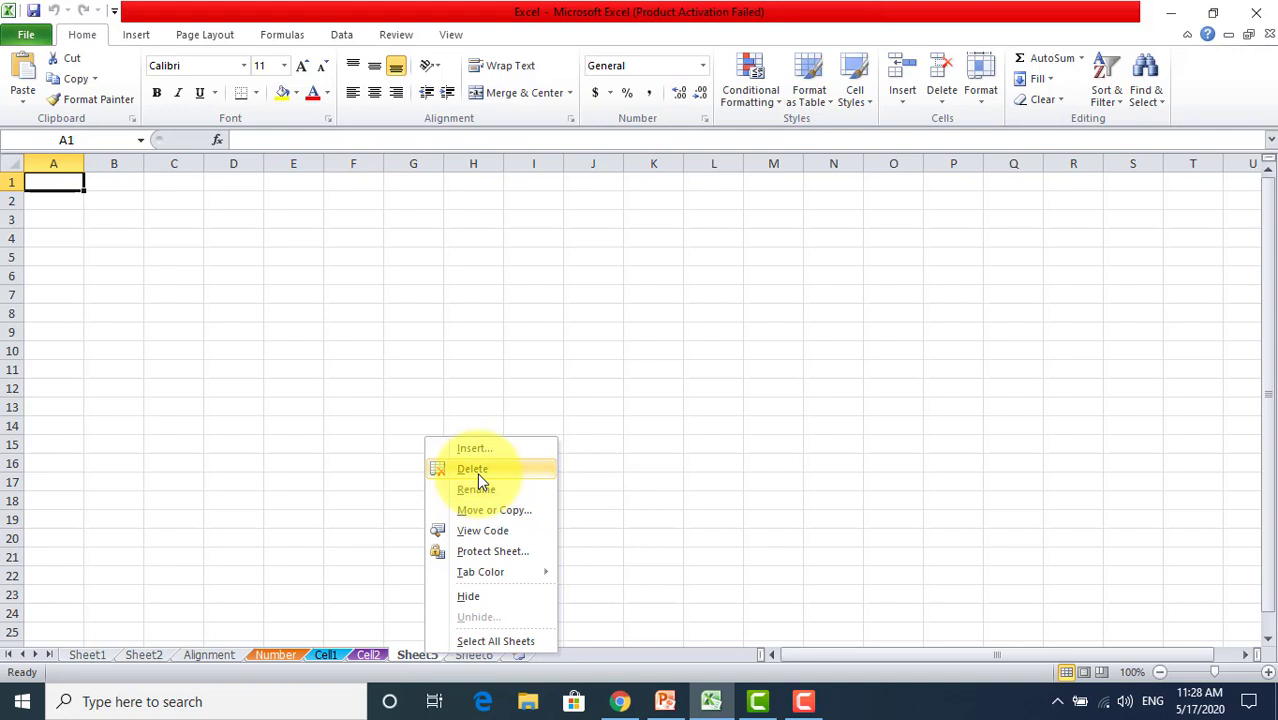
{"action": "left_click", "coordinate": [475, 469]}
{"action": "right_click", "coordinate": [421, 658]}
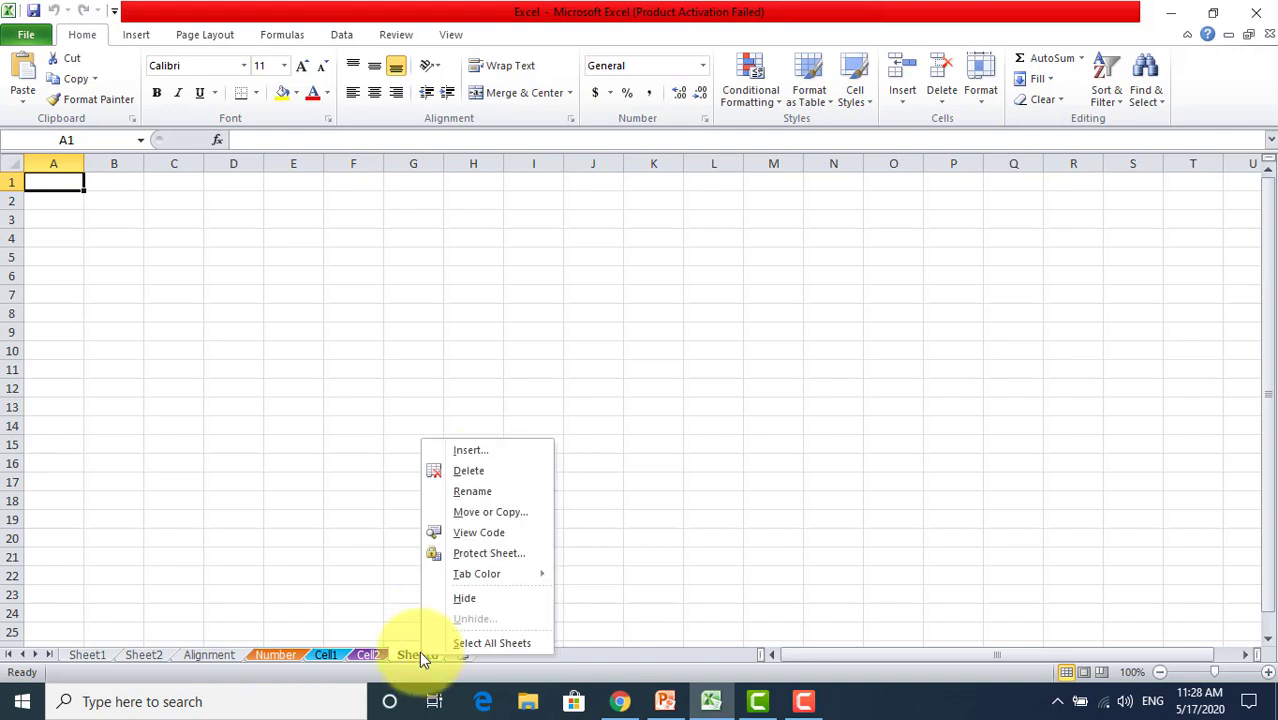
{"action": "left_click", "coordinate": [498, 470]}
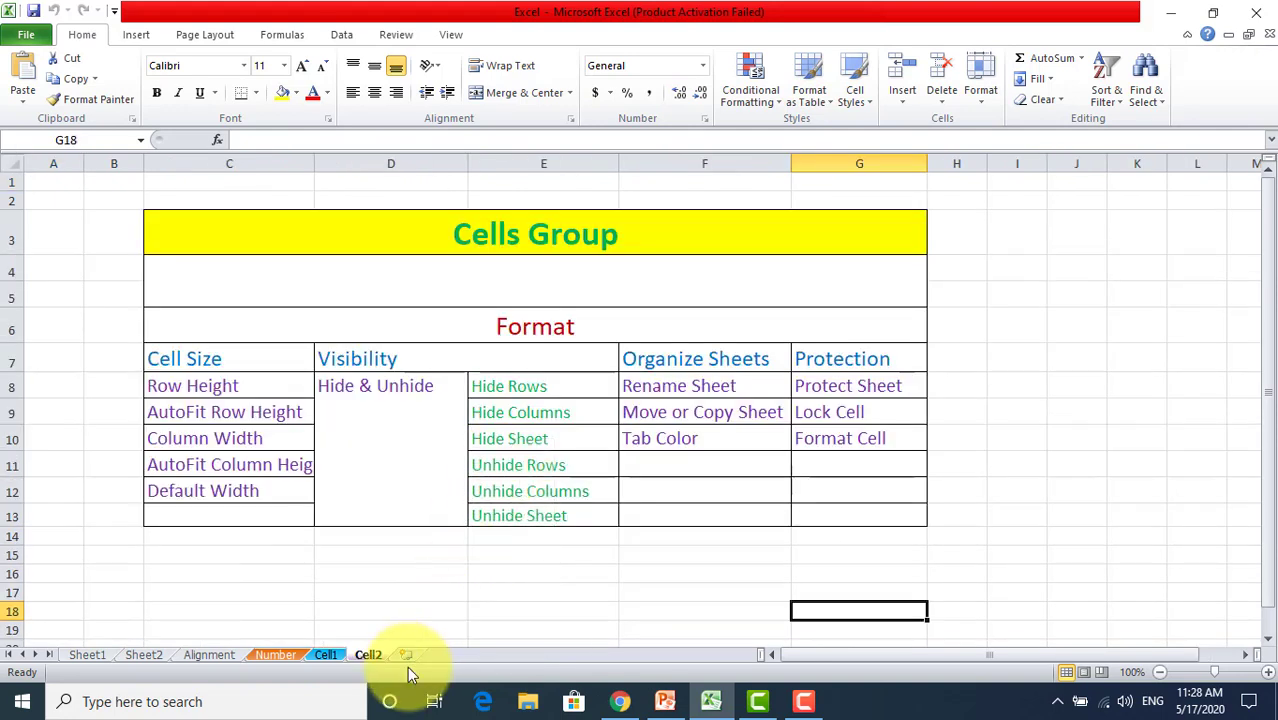
- Add a new worksheet after the Cell2 sheet and rename it Format
{"action": "key", "text": "shift+F11"}
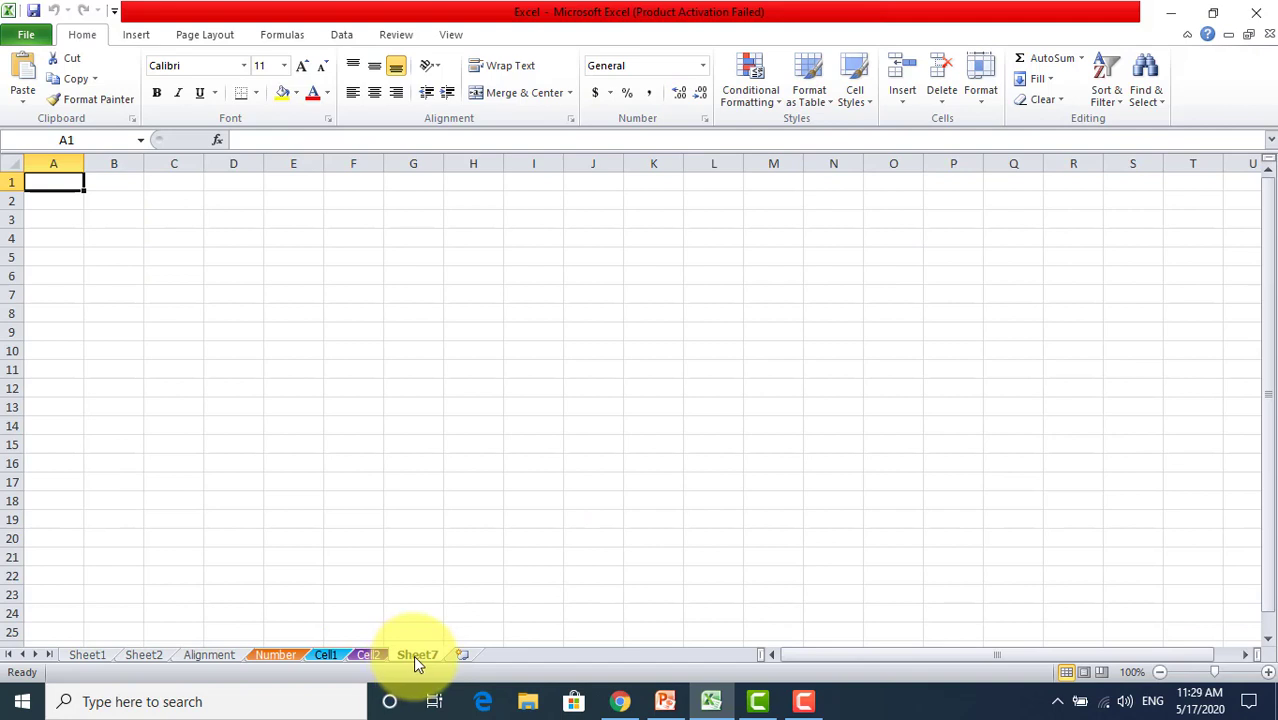
{"action": "right_click", "coordinate": [413, 658]}
{"action": "left_click", "coordinate": [506, 494]}
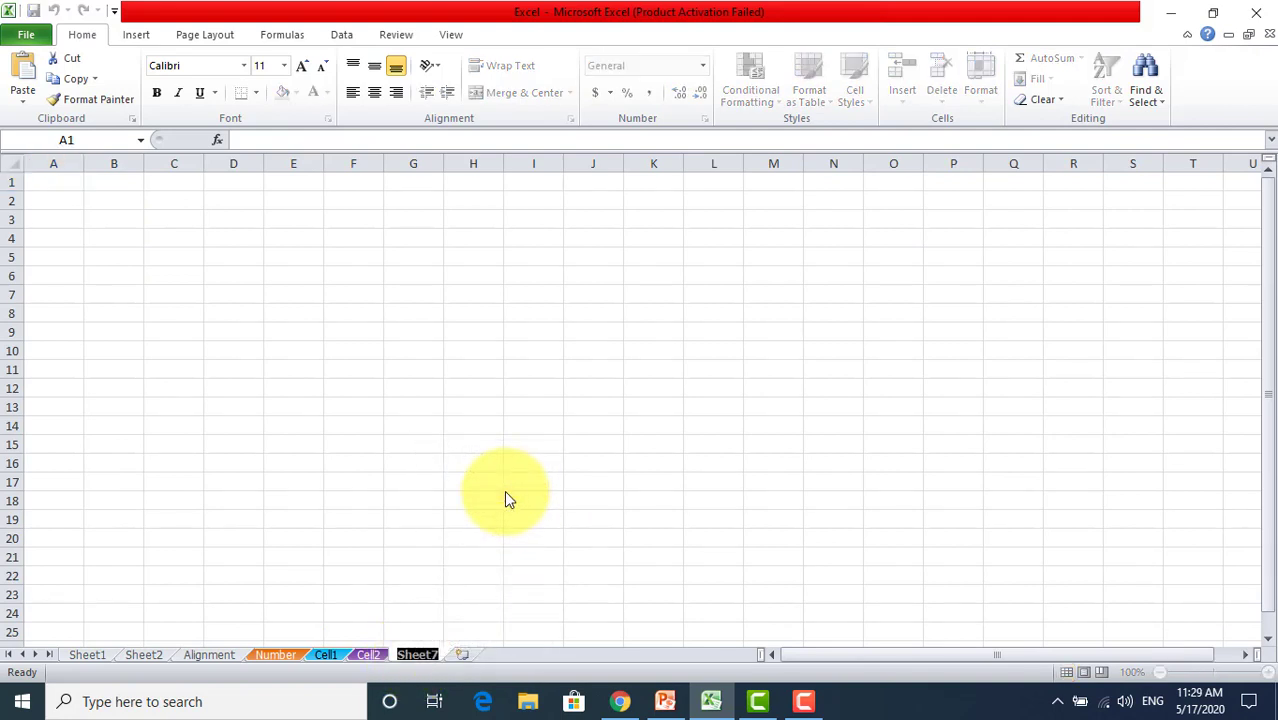
{"action": "type", "text": "Format"}
{"action": "left_click", "coordinate": [504, 490]}
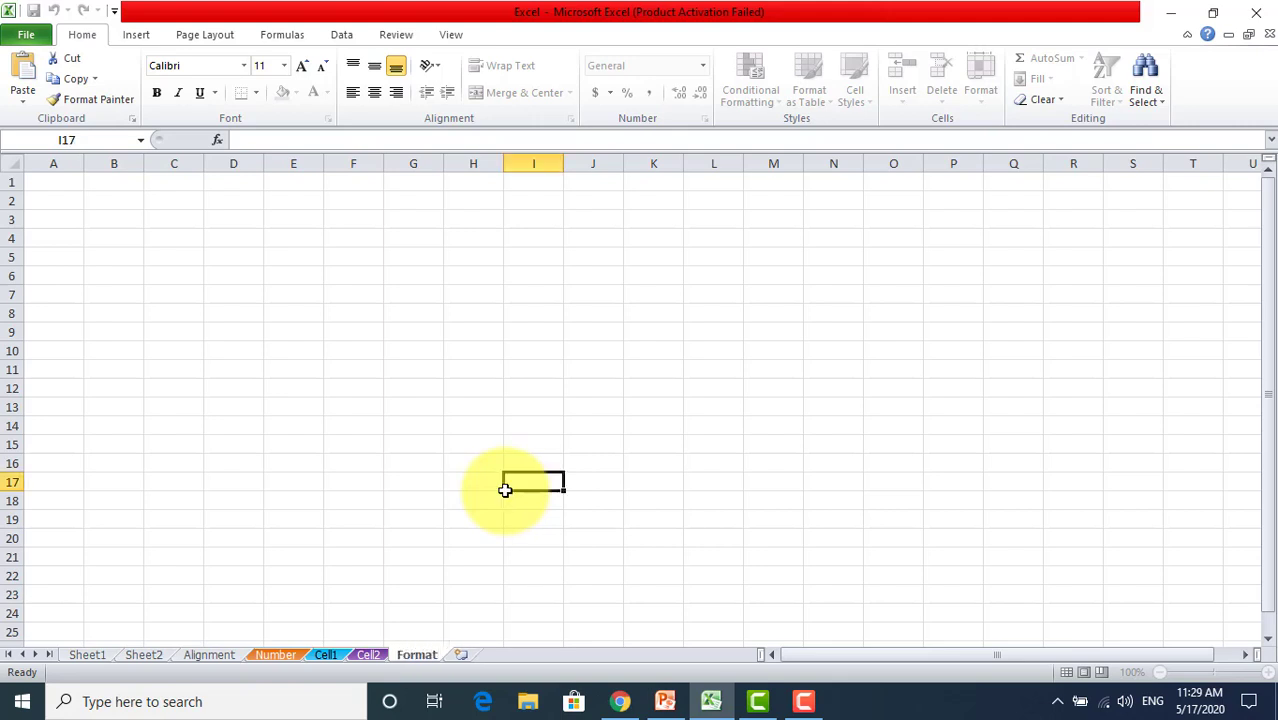